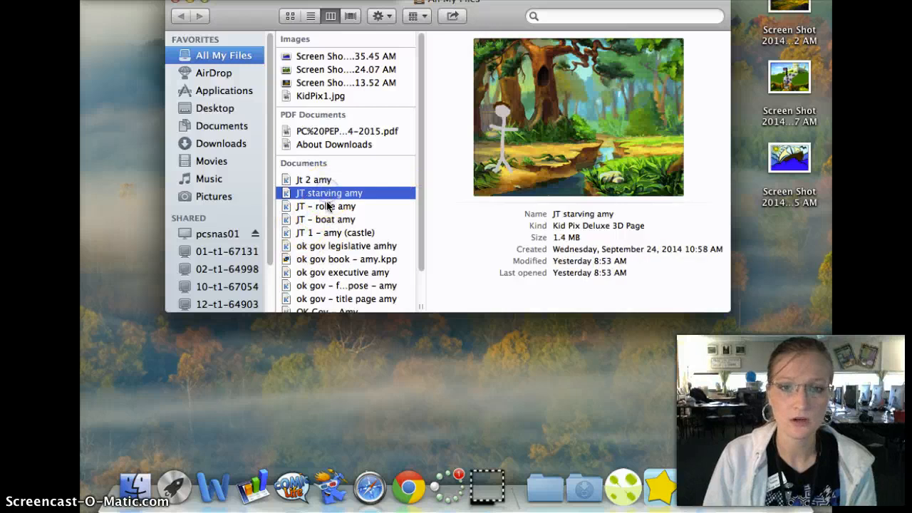
Step: Open the Jt 2 deer meadow page in Kid Pix for a screenshot, and close Kid Pix and the Finder window
click(328, 208)
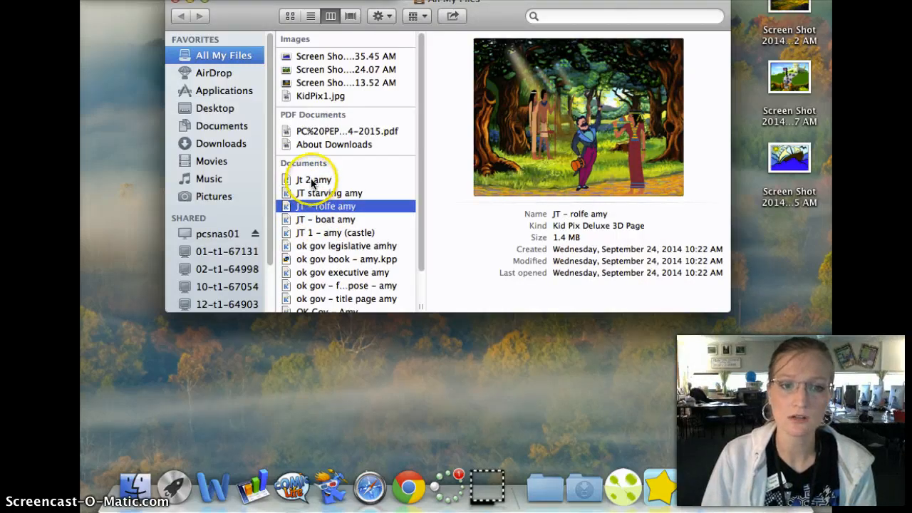
double_click(311, 181)
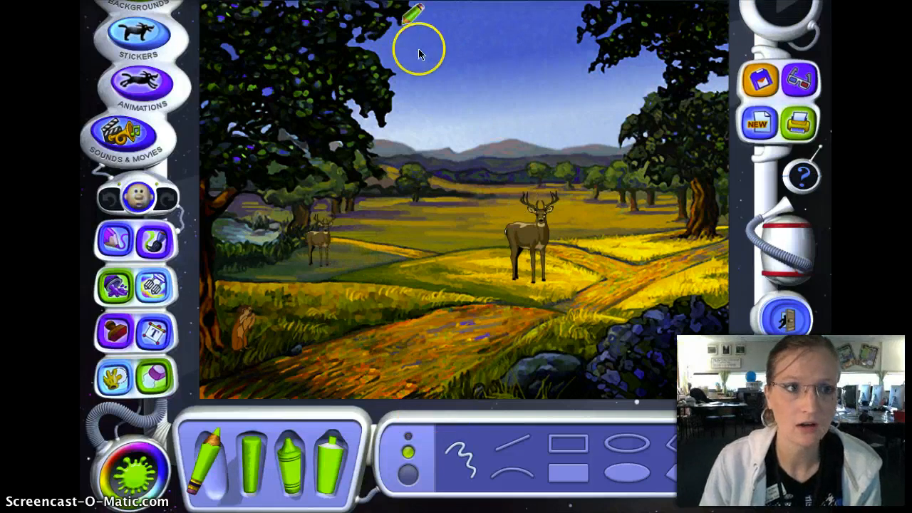
click(786, 324)
click(567, 275)
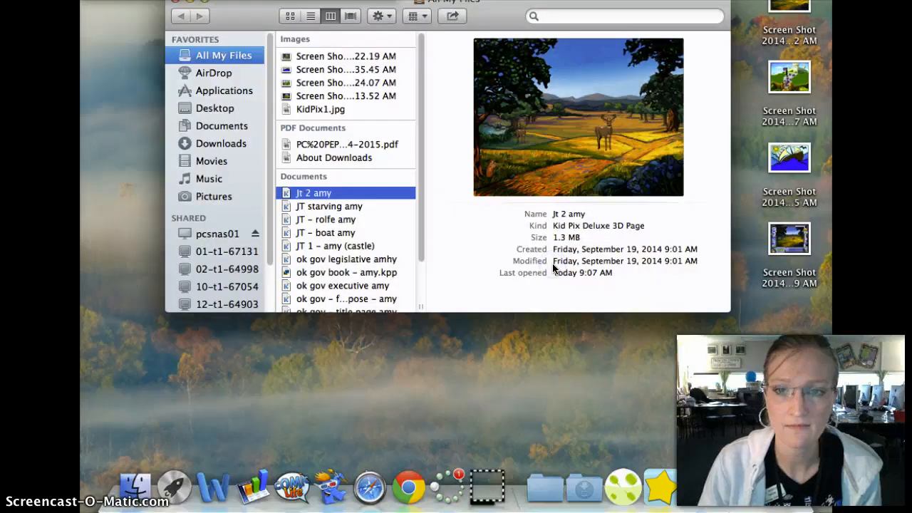
drag(222, 20, 195, 59)
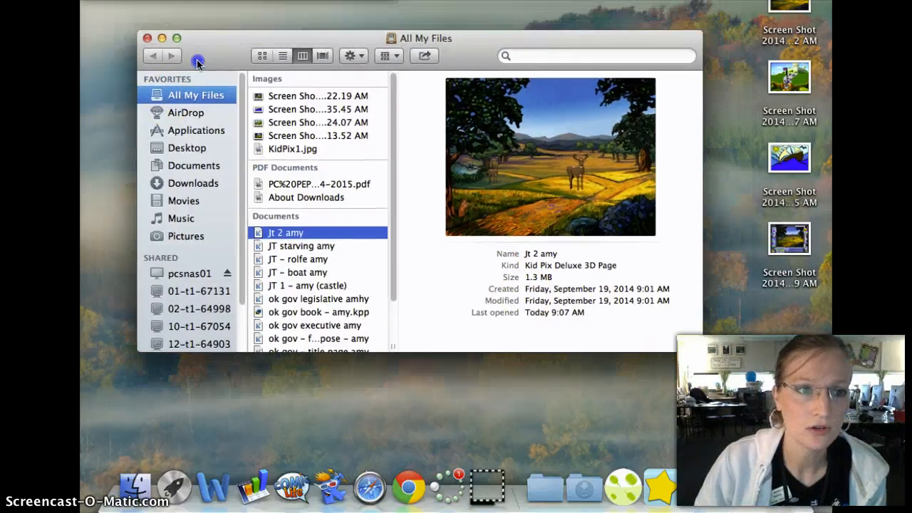
click(147, 40)
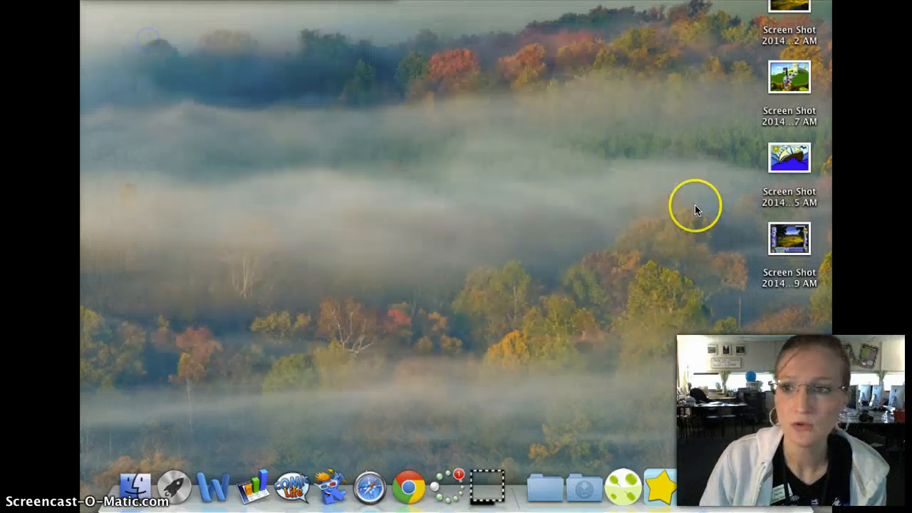
Step: Open the newest desktop screenshot, crop it to only the Kid Pix picture area, and close the image
double_click(788, 247)
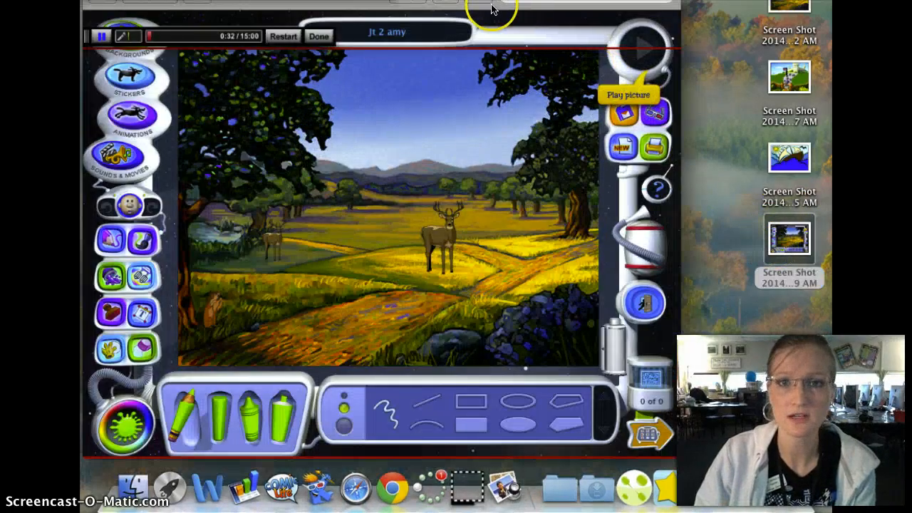
drag(492, 8, 539, 37)
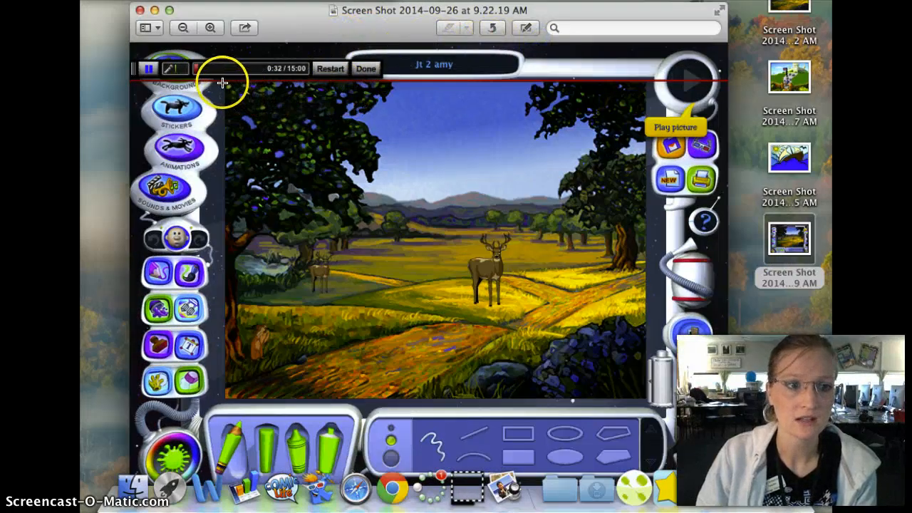
drag(225, 83, 645, 398)
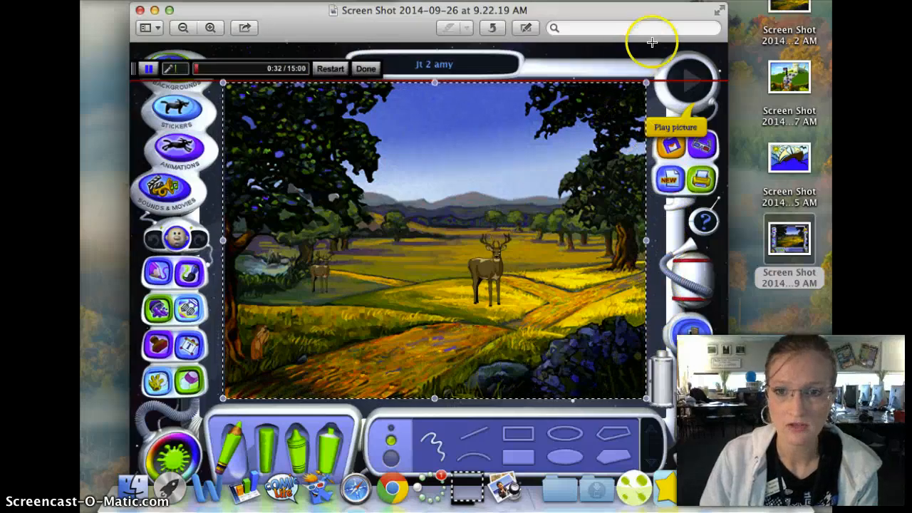
click(528, 28)
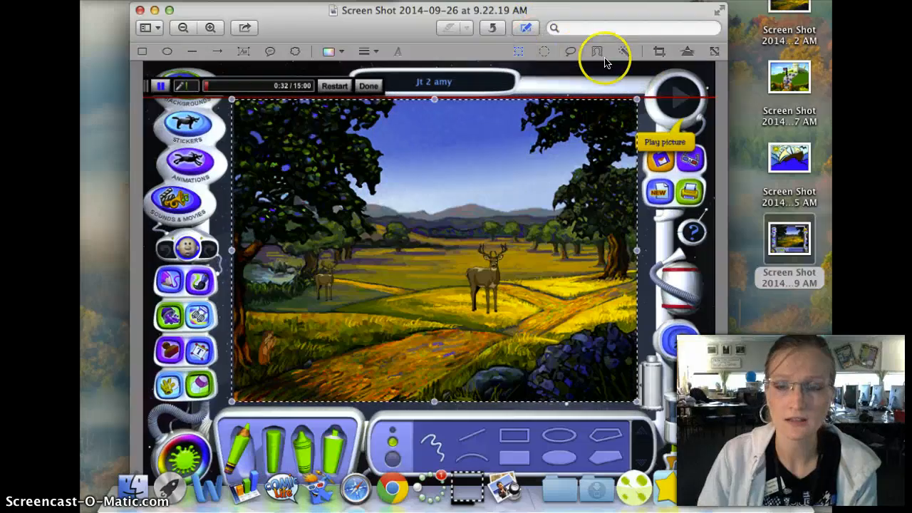
click(657, 54)
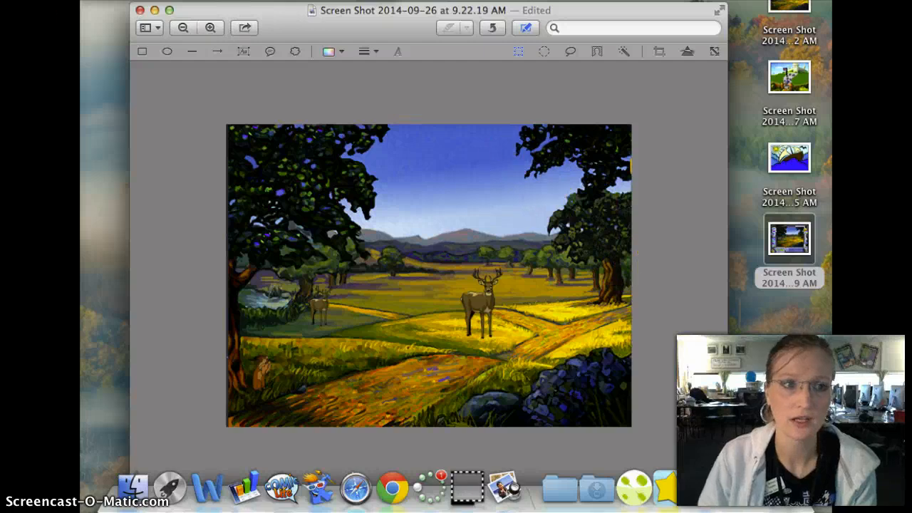
click(142, 11)
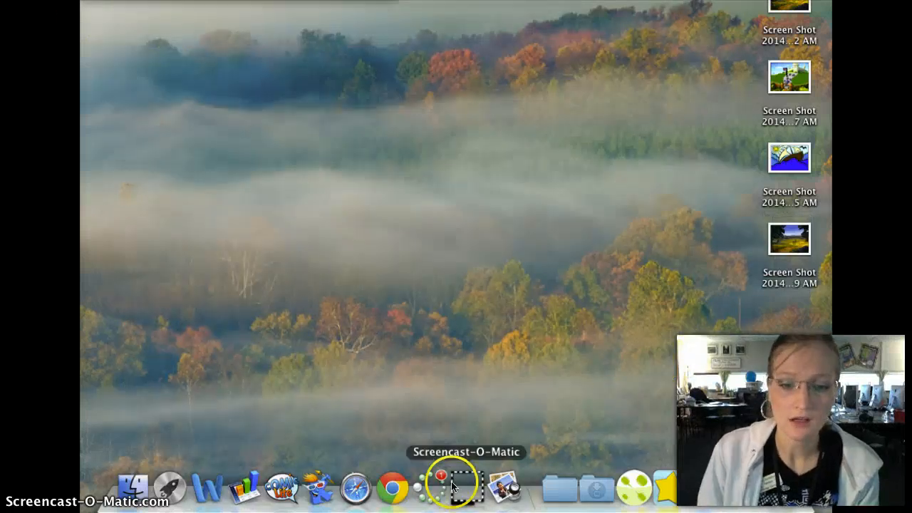
Step: Start a new comic in Comic Life from the Mesa template and shift its window to uncover the desktop images
click(283, 489)
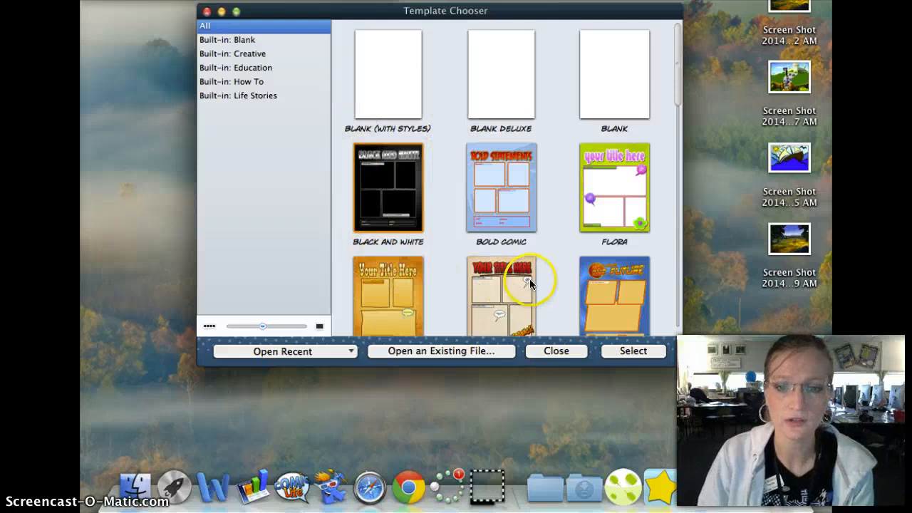
scroll(527, 281, down, 5)
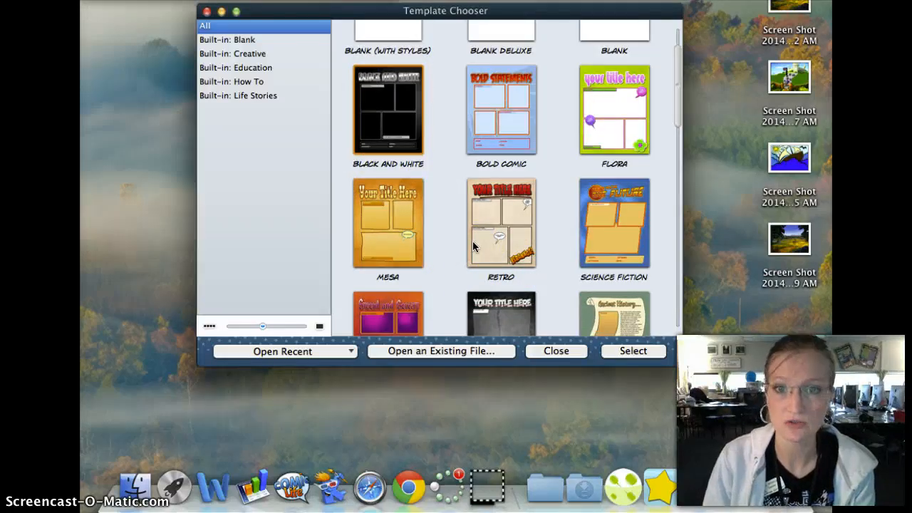
scroll(506, 242, down, 4)
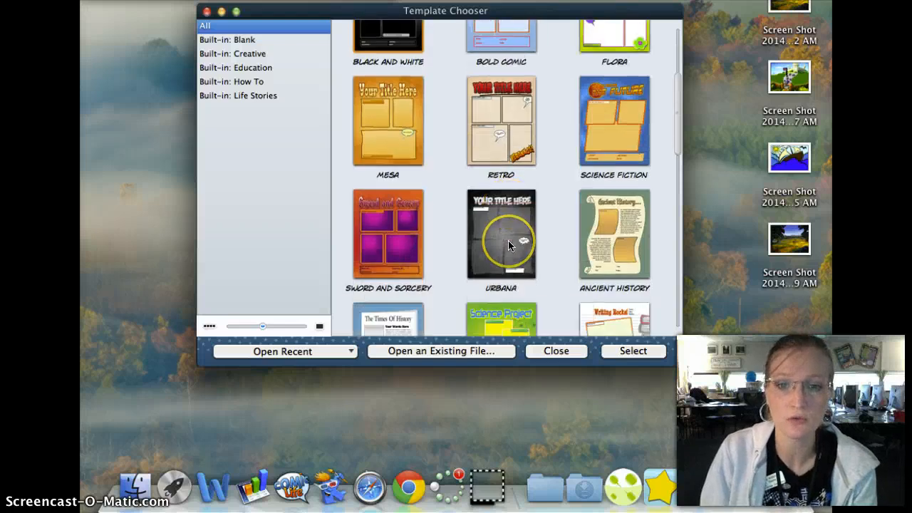
scroll(508, 241, down, 10)
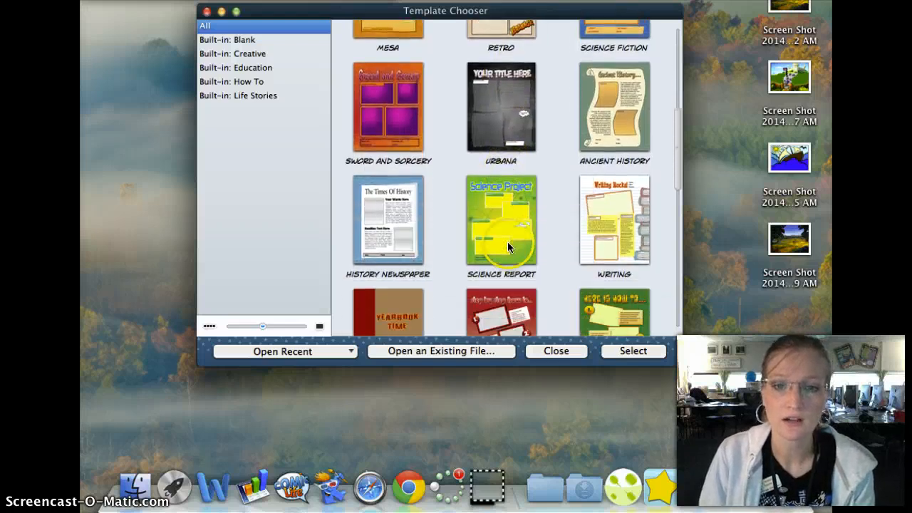
scroll(507, 248, down, 10)
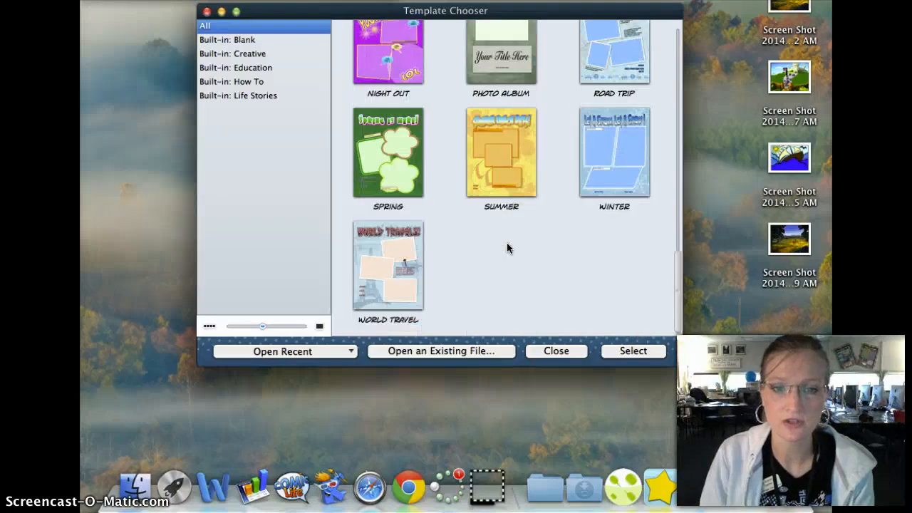
scroll(508, 247, up, 15)
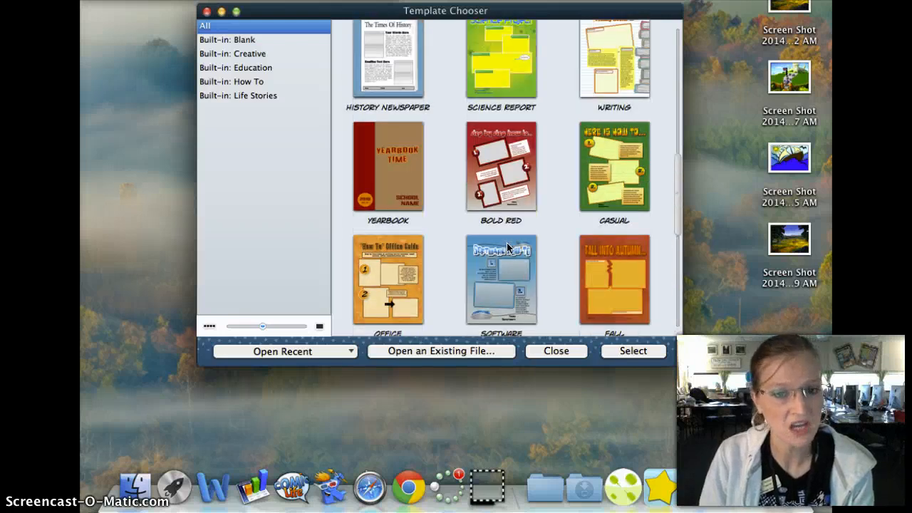
scroll(505, 242, up, 10)
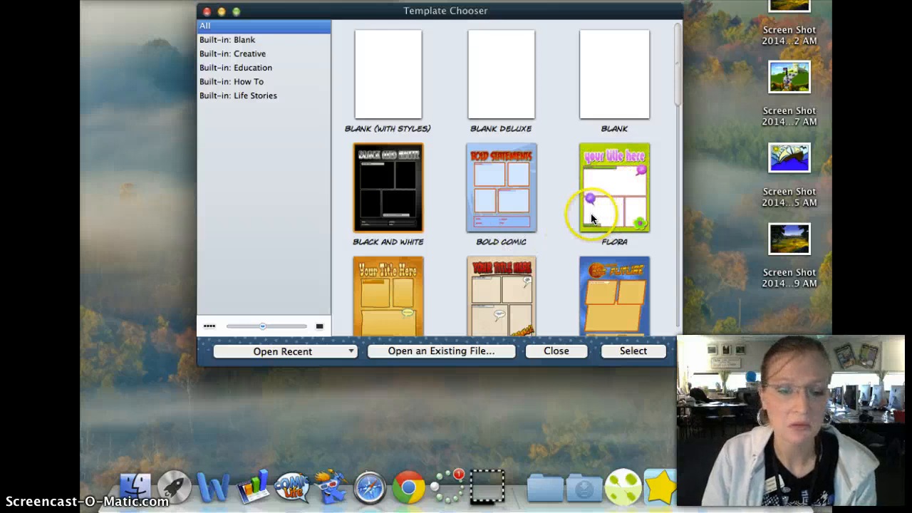
scroll(581, 214, down, 3)
double_click(394, 193)
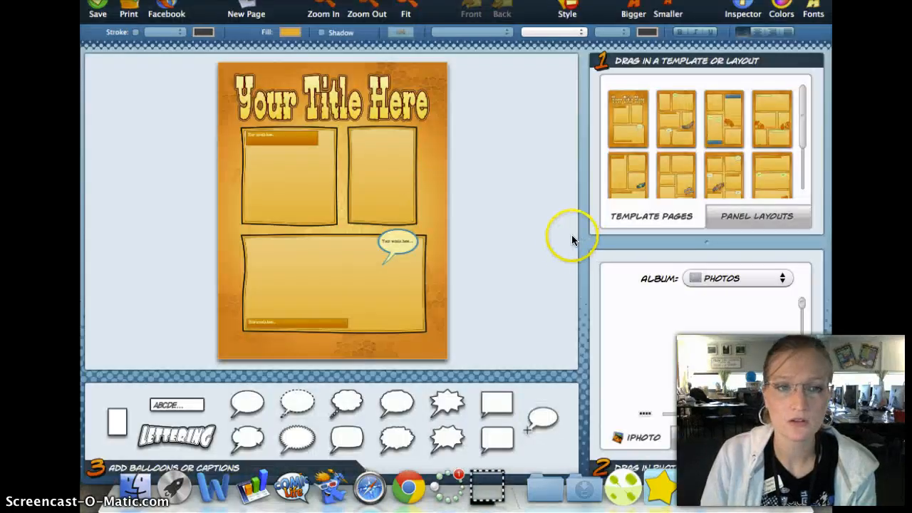
drag(597, 21, 559, 24)
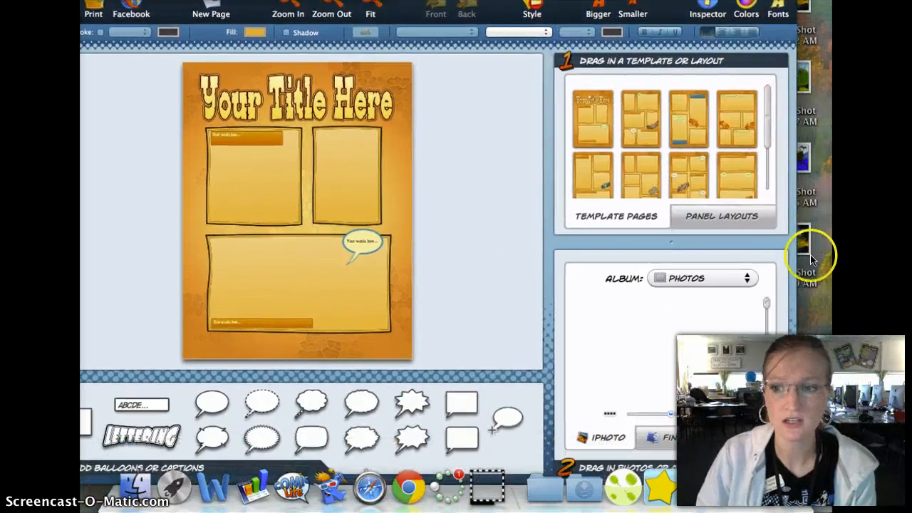
Step: Place the deer meadow screenshot in the first comic panel and nudge the picture within its frame
drag(801, 248, 263, 185)
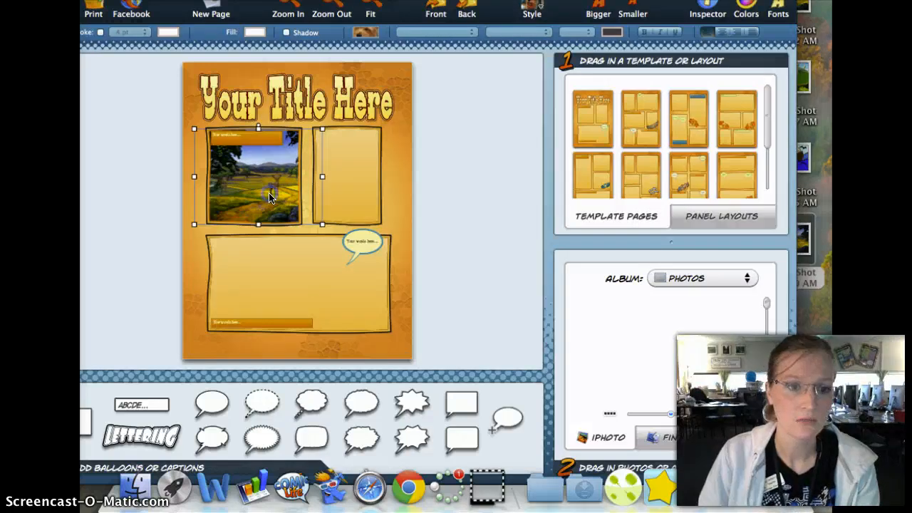
mouse_move(269, 194)
mouse_down()
mouse_move(241, 192)
mouse_move(274, 200)
mouse_up()
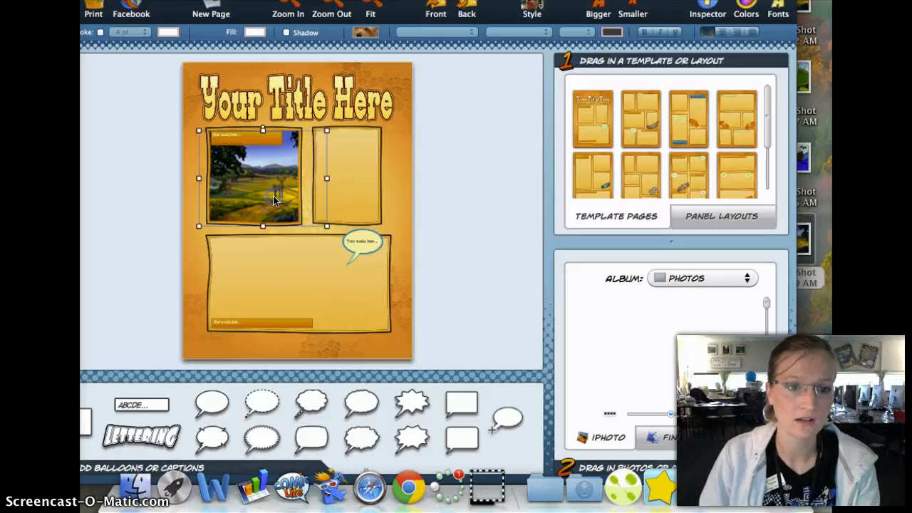
Step: Replace the comic's title text with "Jamestown"
click(302, 99)
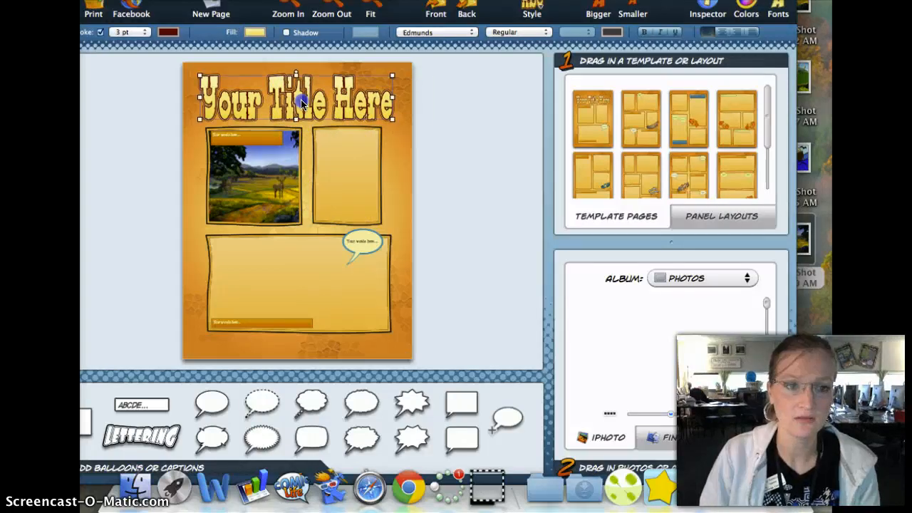
double_click(302, 104)
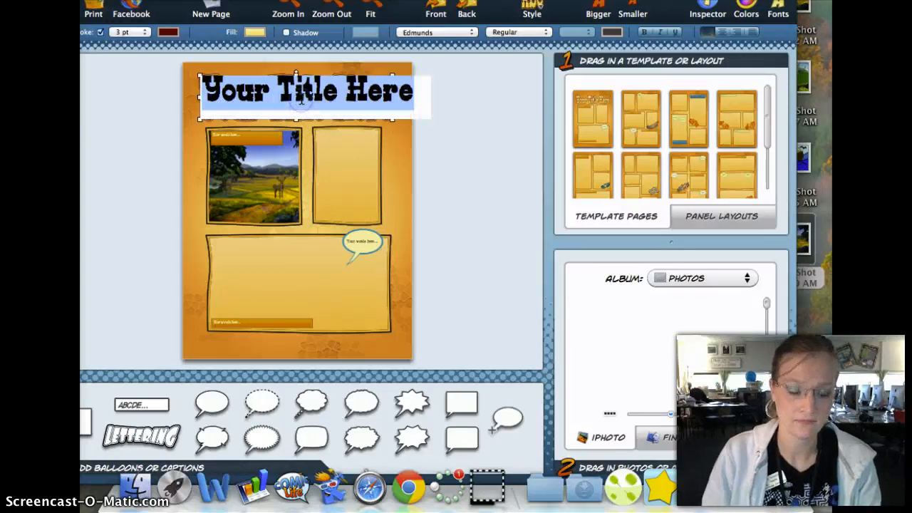
text(Jamestown)
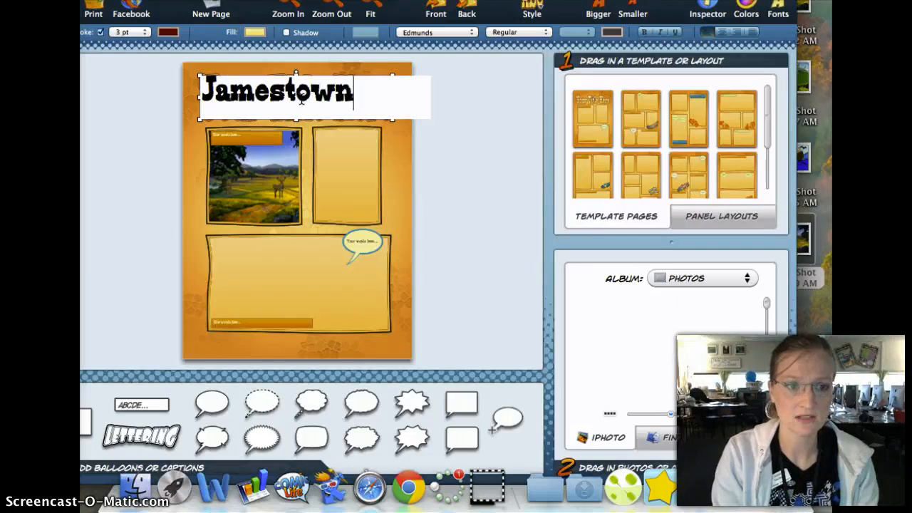
click(482, 141)
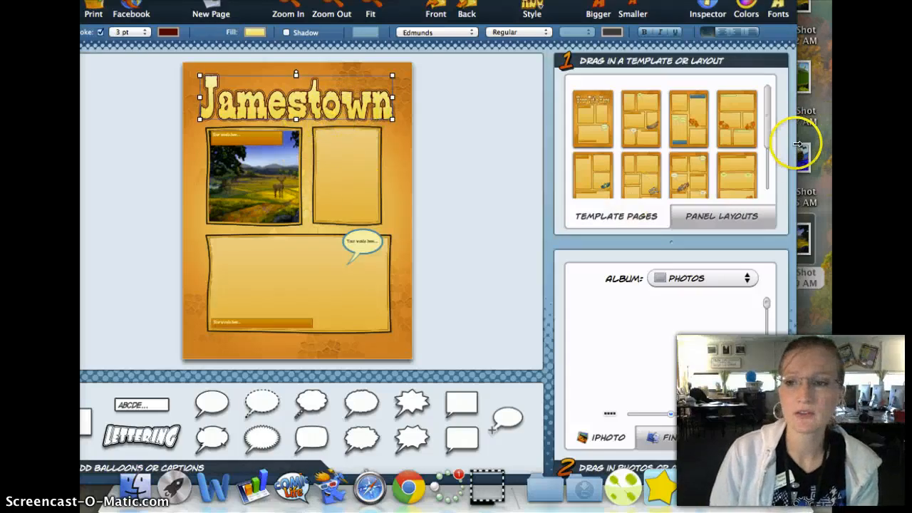
Step: Nudge the first panel slightly and replace its deer meadow picture with the castle screenshot from the desktop
click(256, 178)
drag(258, 178, 265, 177)
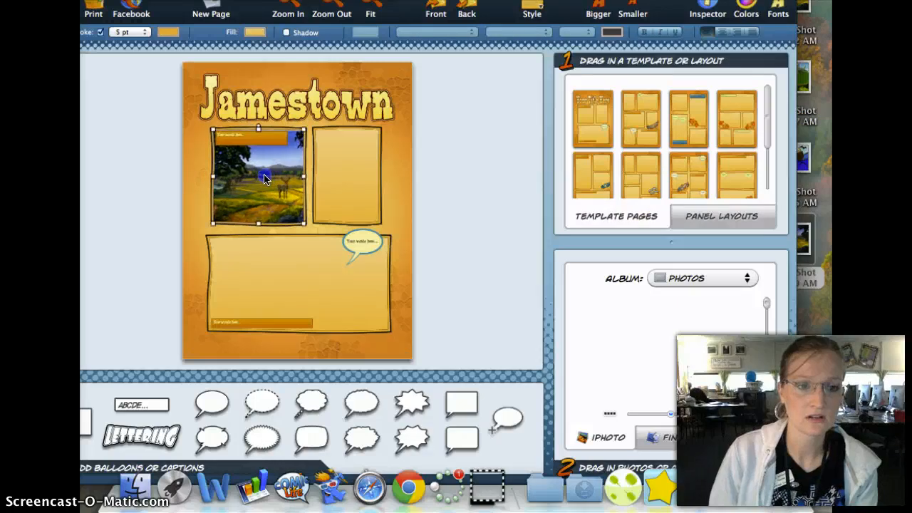
click(264, 177)
key(Delete)
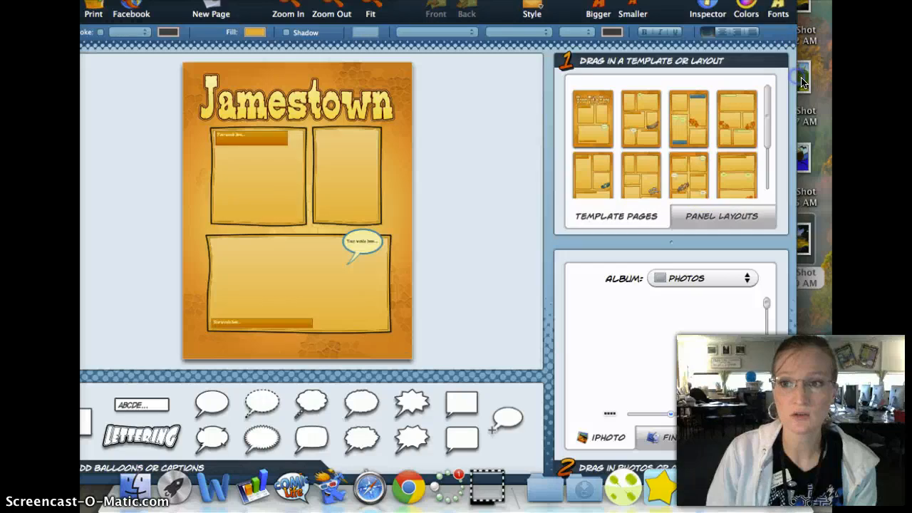
drag(802, 84, 325, 185)
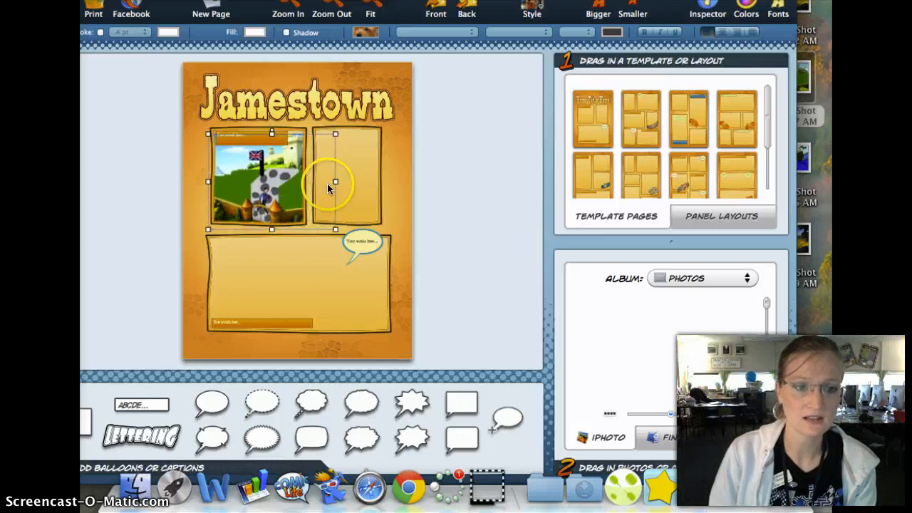
Step: Fill the second panel with the ship screenshot and the wide lower panel with the deer meadow screenshot
drag(796, 155, 335, 172)
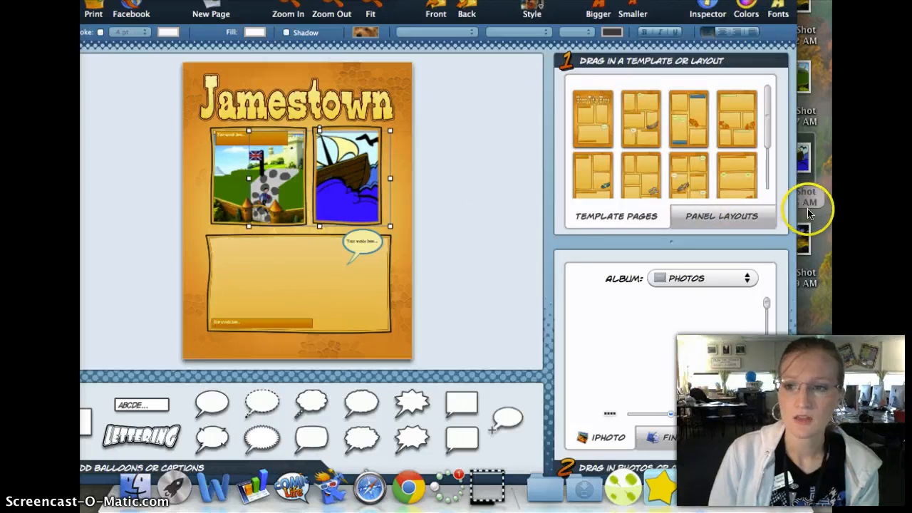
drag(804, 253, 310, 289)
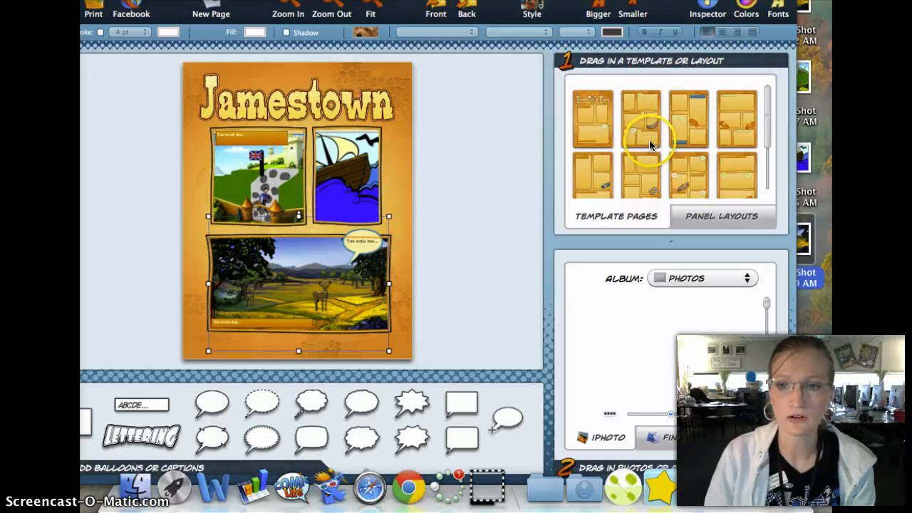
Step: Add a second comic page using the six-panel Mesa template page with the WHOOSH lettering
mouse_move(645, 122)
mouse_down()
mouse_move(489, 253)
mouse_move(525, 242)
mouse_move(631, 123)
mouse_up()
drag(604, 157, 463, 247)
scroll(455, 246, up, 5)
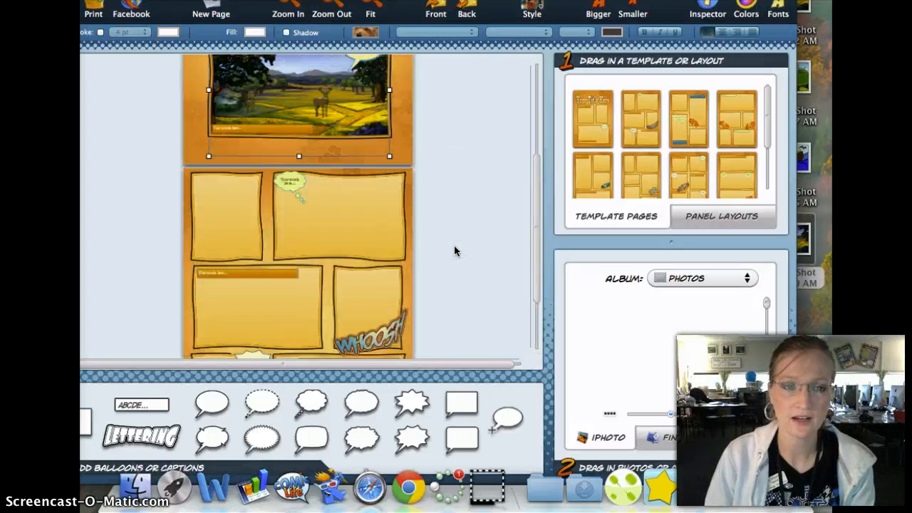
scroll(454, 246, down, 4)
scroll(454, 249, down, 2)
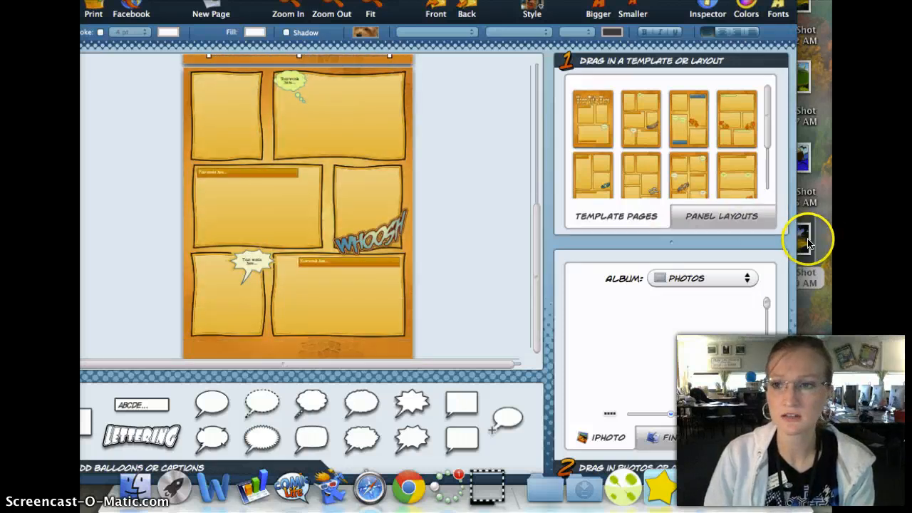
mouse_move(807, 242)
mouse_down()
mouse_move(827, 264)
mouse_move(832, 300)
mouse_move(817, 232)
mouse_up()
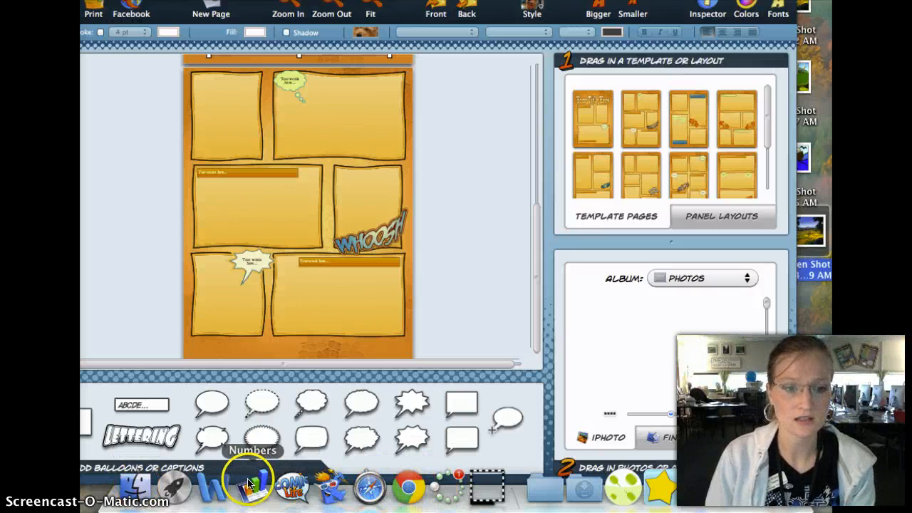
scroll(344, 312, up, 5)
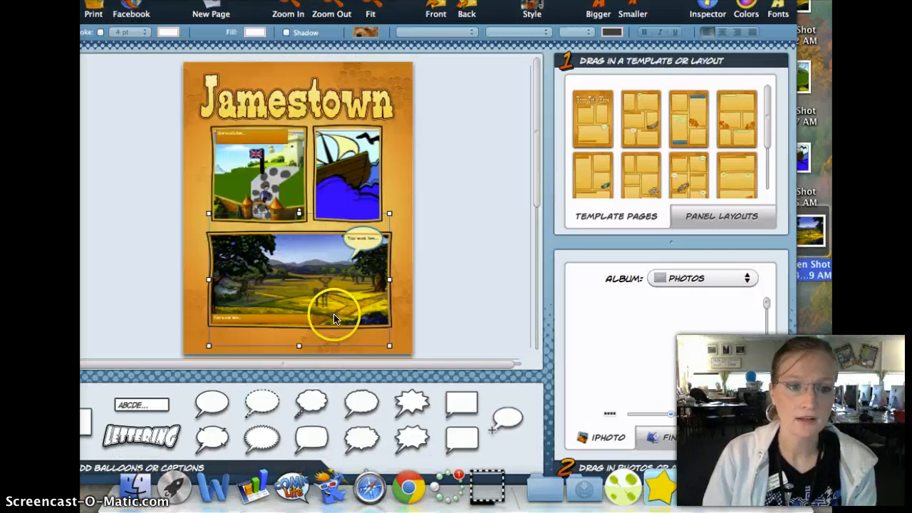
Step: Try placing an extra caption box near the upper edge of the deer meadow panel, and delete it
click(363, 240)
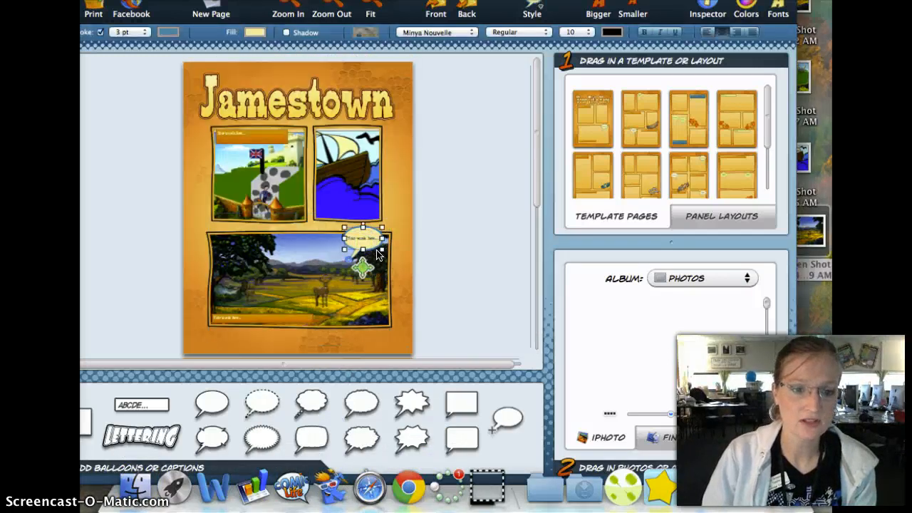
click(237, 135)
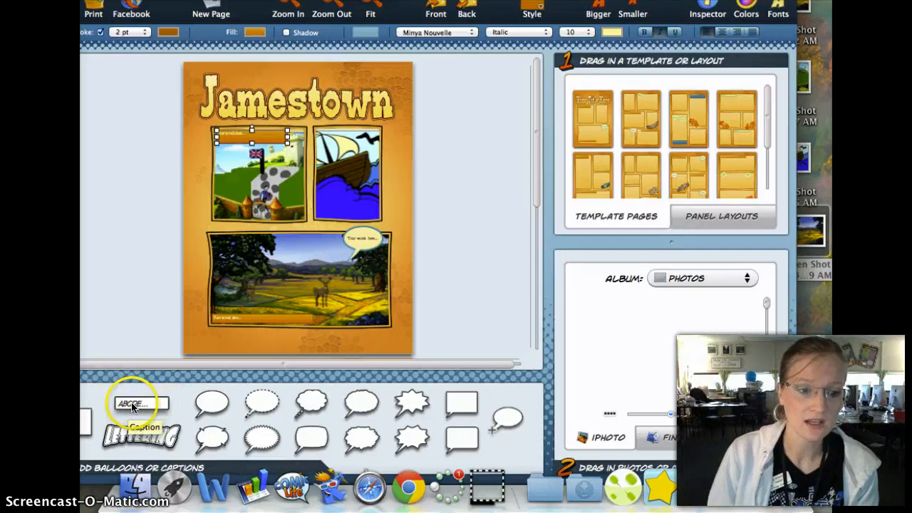
drag(131, 406, 244, 248)
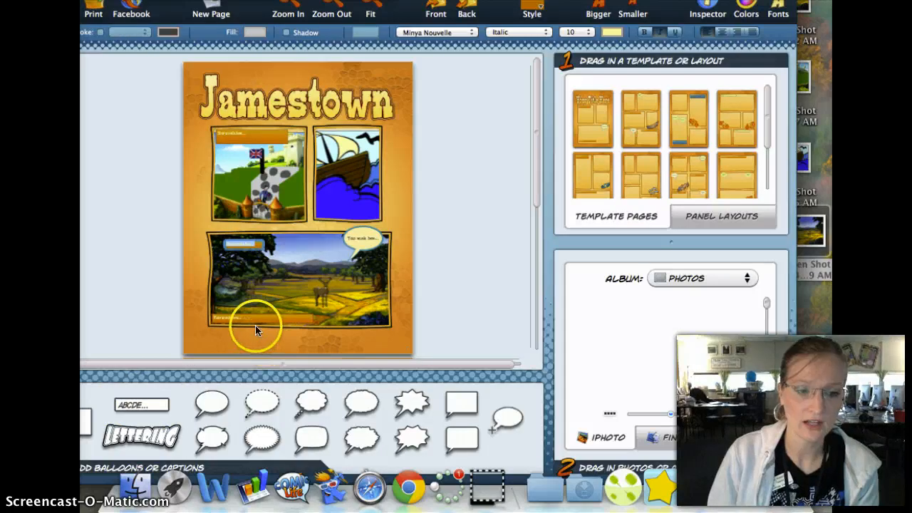
click(256, 246)
click(264, 246)
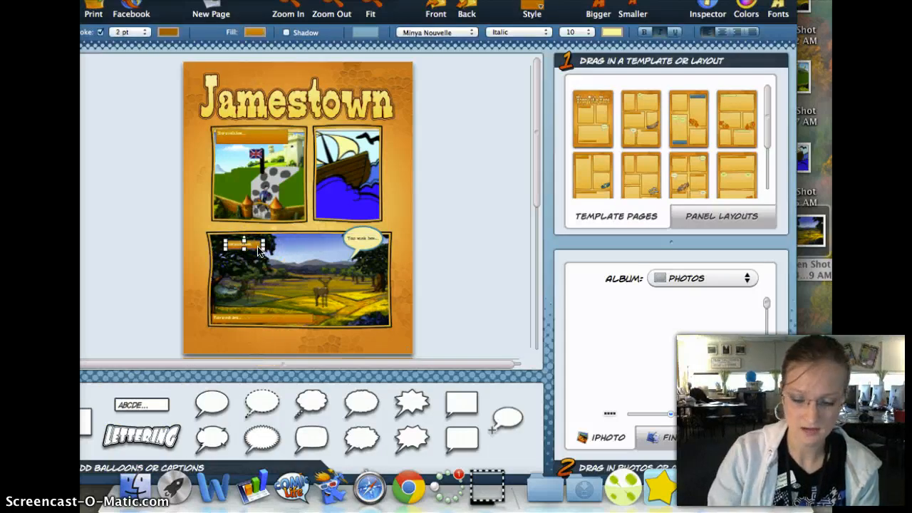
key(Delete)
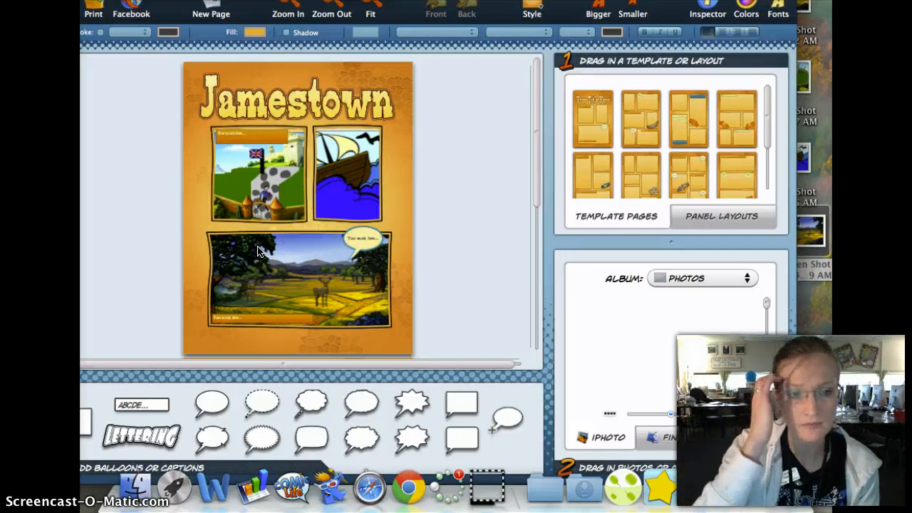
Step: Fill the castle panel's caption with "Some Englishman wanted to start a colony in the New World. Represenatives, visited the King to ask permission."
click(234, 135)
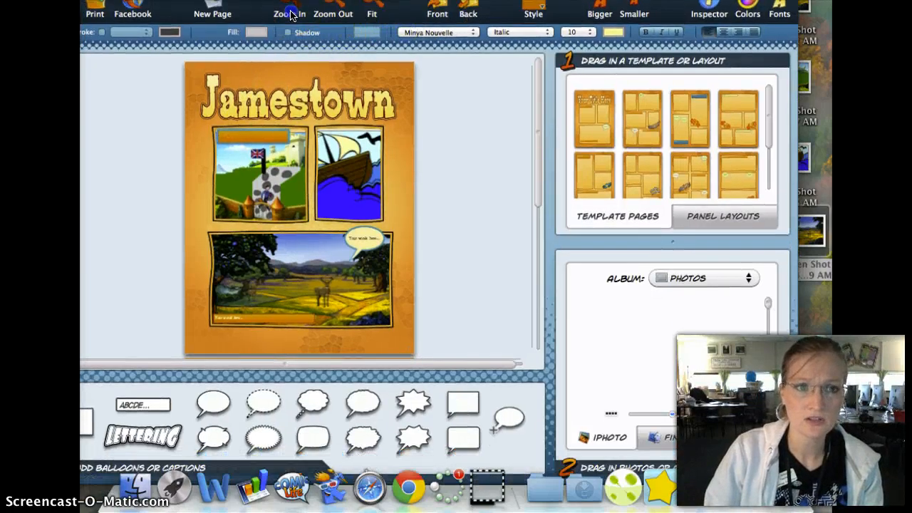
click(289, 14)
click(290, 14)
click(290, 15)
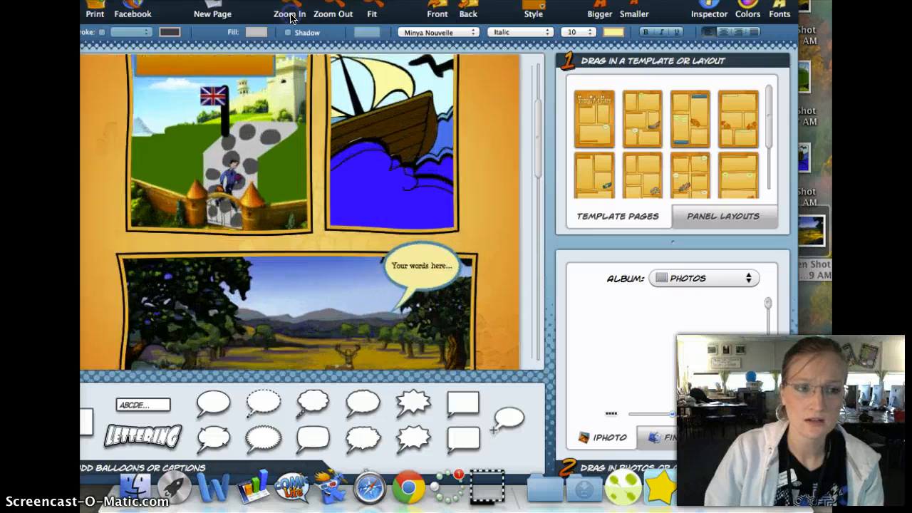
scroll(311, 120, down, 2)
scroll(311, 120, up, 3)
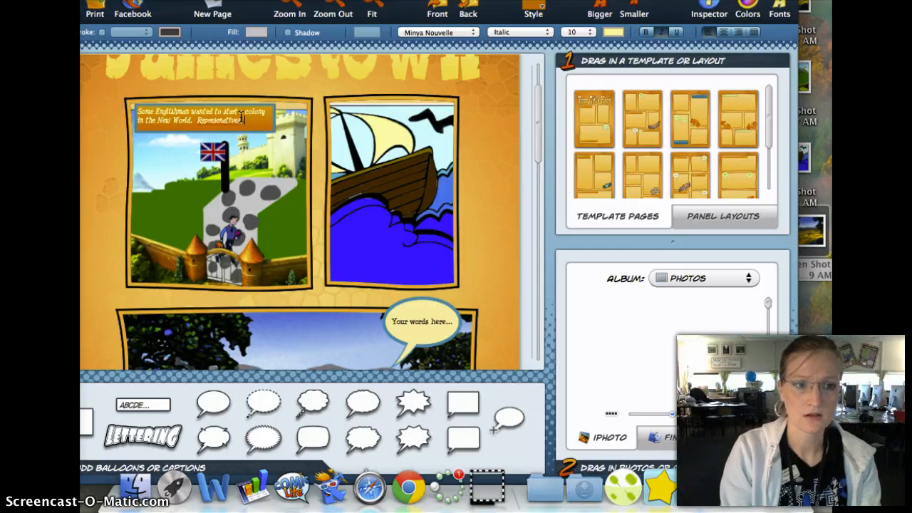
text(d the)
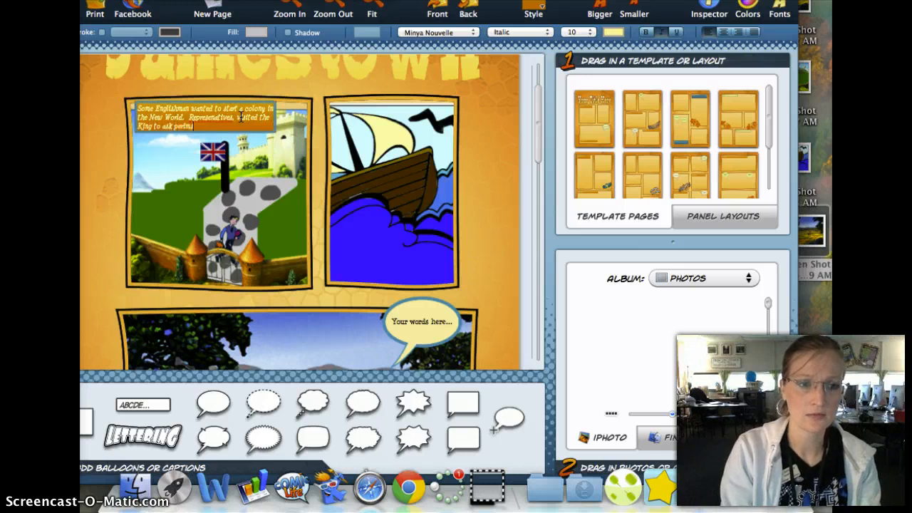
Step: Correct the misspelled word in the castle caption to the suggested spelling "Representatives"
drag(241, 117, 216, 116)
double_click(217, 116)
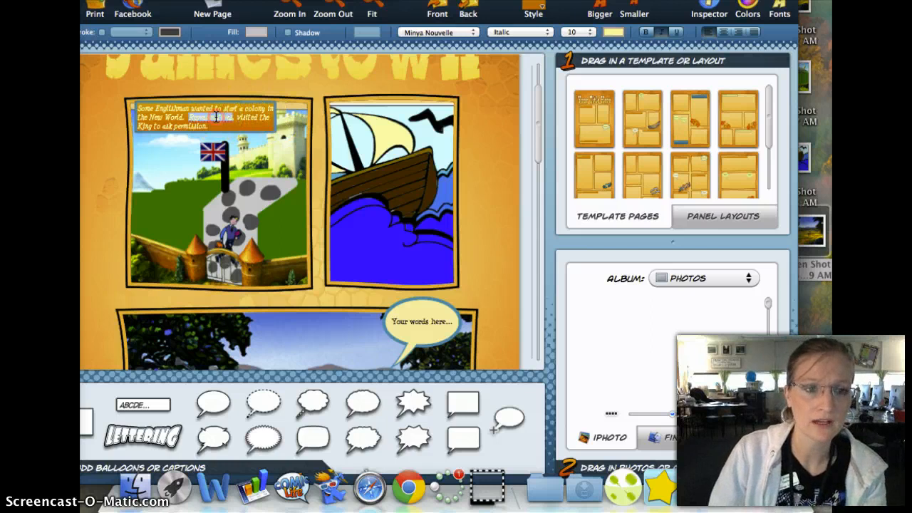
right_click(221, 118)
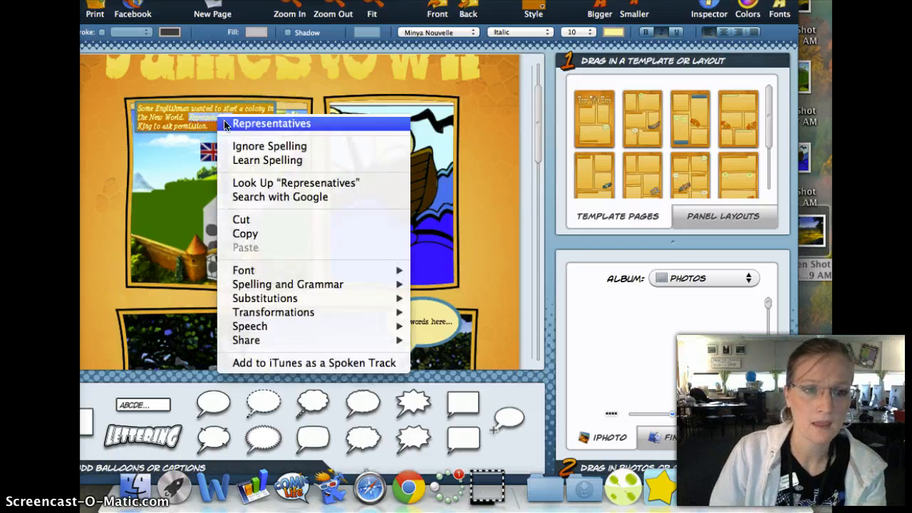
click(271, 123)
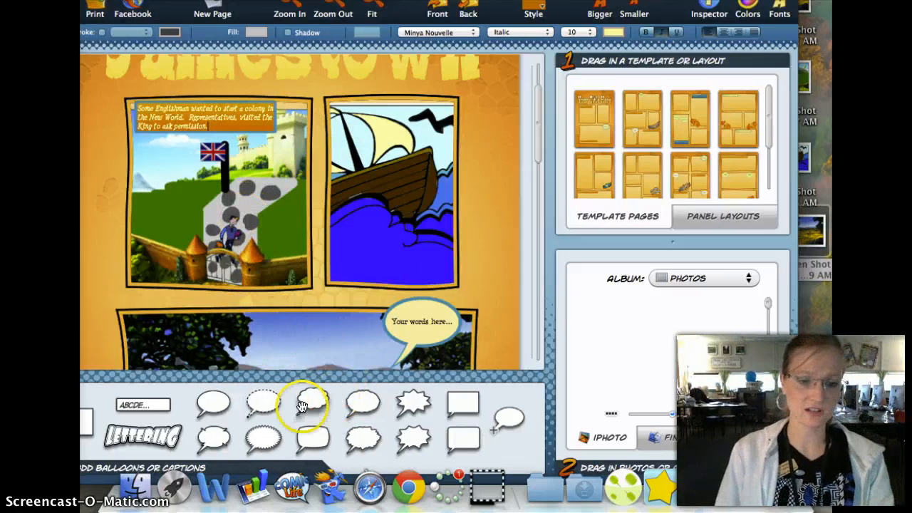
Step: Add a thought bubble beside the man in the castle panel reading "Yes! Thank you Virginia Company!!"
drag(311, 401, 274, 207)
double_click(276, 208)
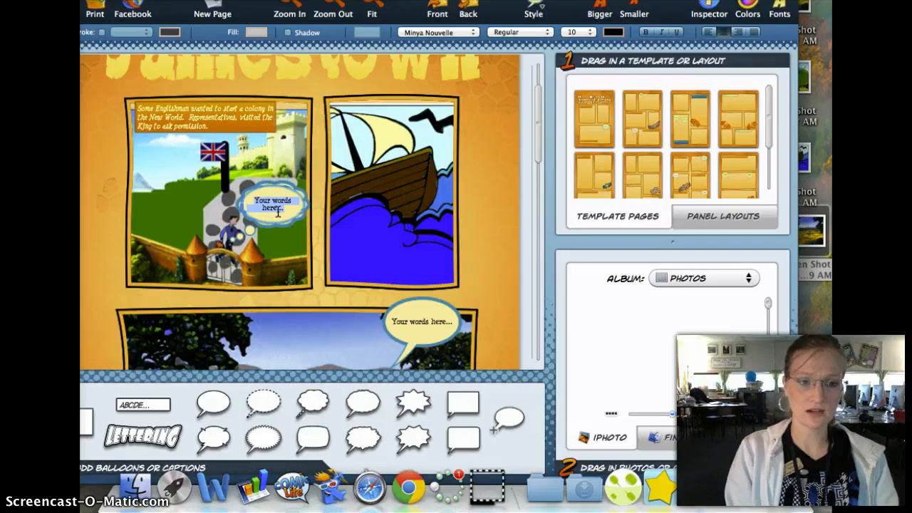
text(Y)
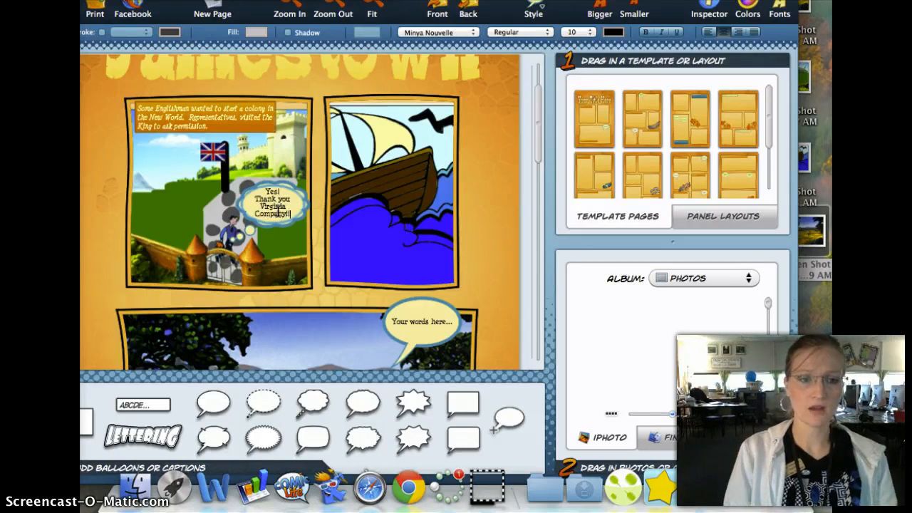
Step: Move the thought bubble up beside the castle and point its bubble trail at the man's head
click(282, 220)
drag(270, 223, 279, 196)
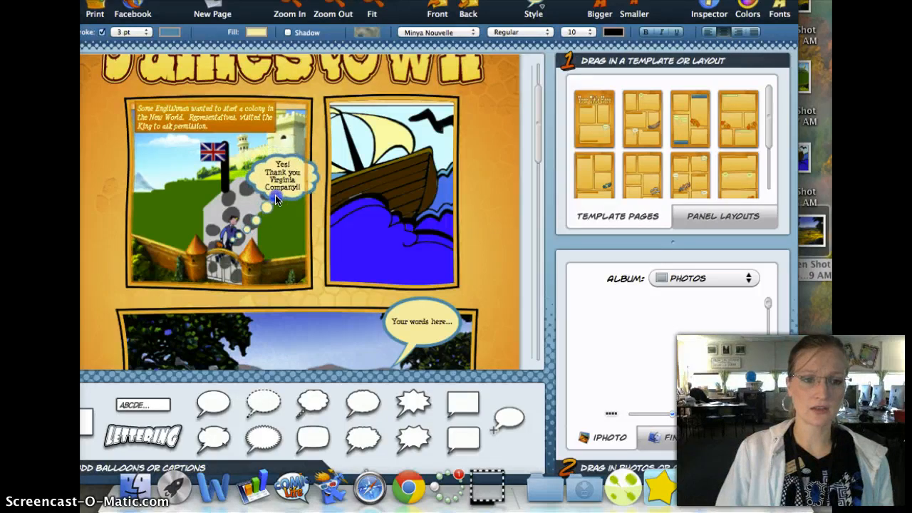
click(239, 225)
drag(238, 219, 239, 221)
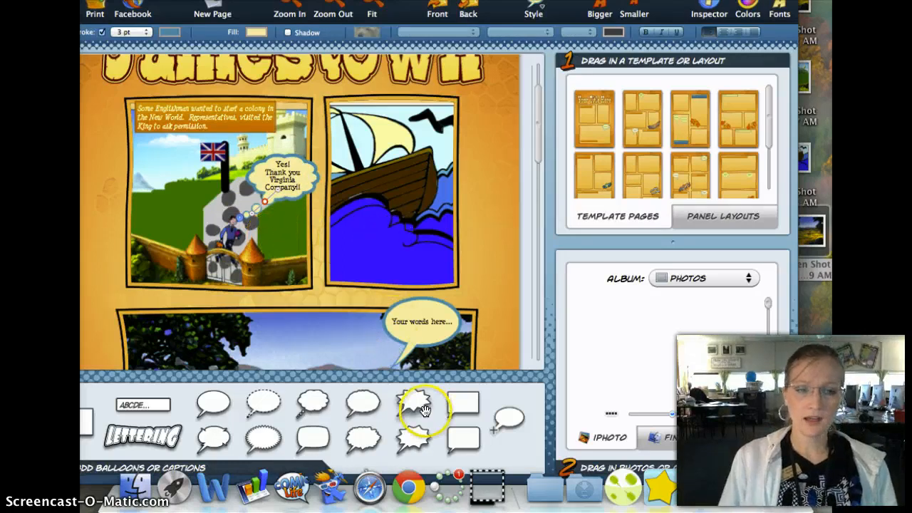
click(318, 281)
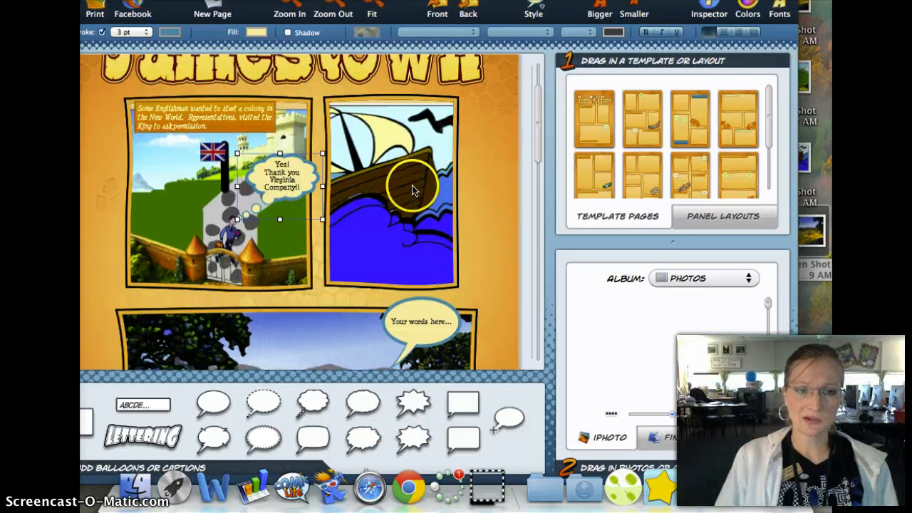
Step: Add a spiky burst balloon to the ship panel, tuck its tail inside, and make it read "BAM!!!"
drag(403, 418, 435, 196)
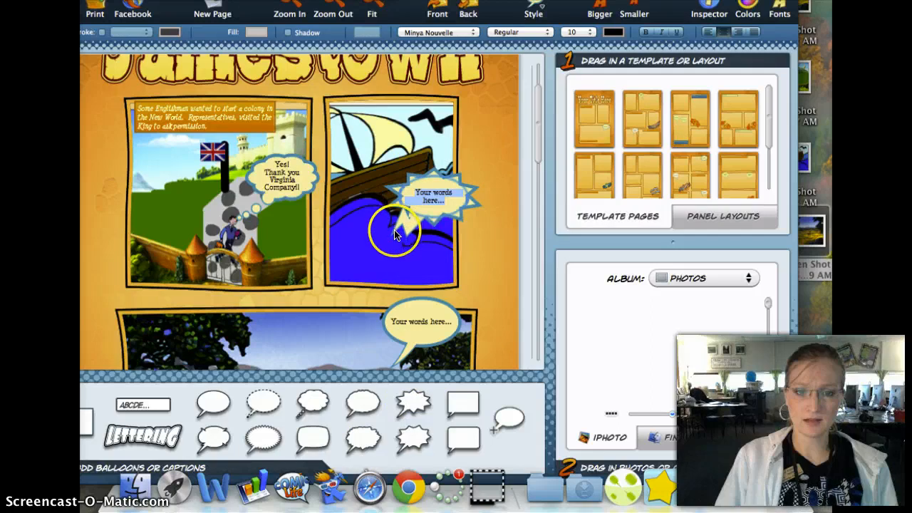
click(396, 230)
drag(405, 222, 440, 218)
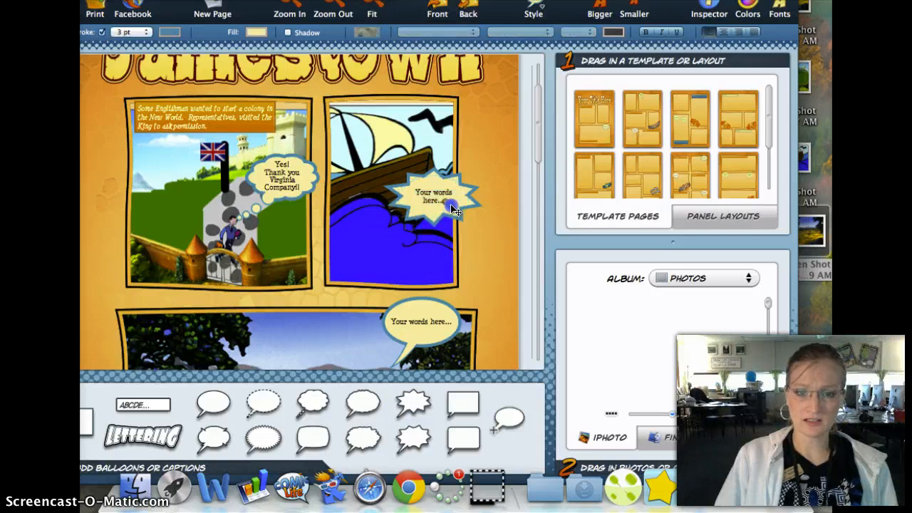
double_click(436, 200)
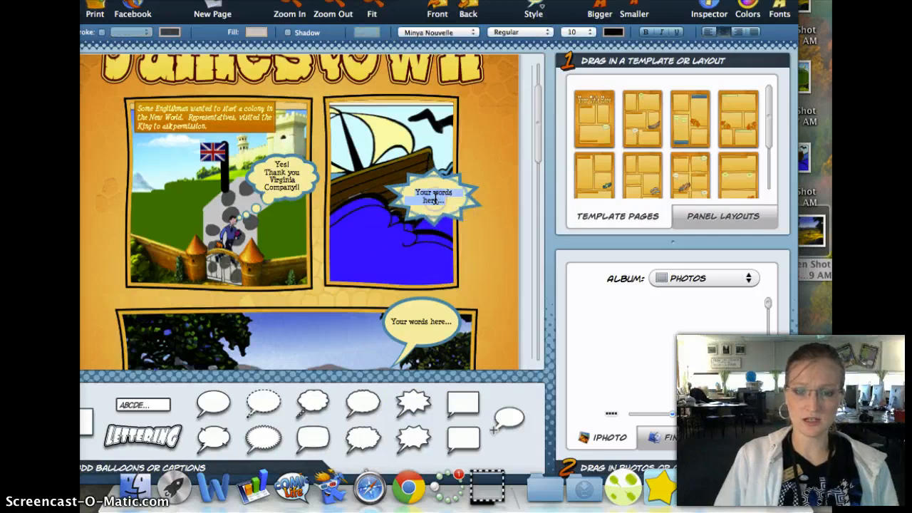
key(BackSpace)
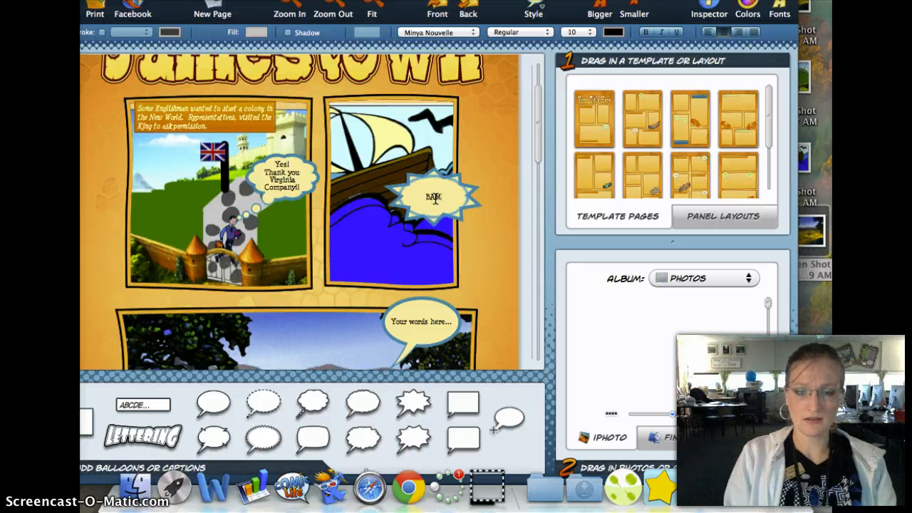
Step: Shrink the BAM!!! balloon, place it at the ship's bow over the panel's right edge, and hide its tail inside it
click(487, 223)
click(451, 215)
click(478, 222)
click(465, 216)
drag(465, 216, 431, 200)
click(408, 197)
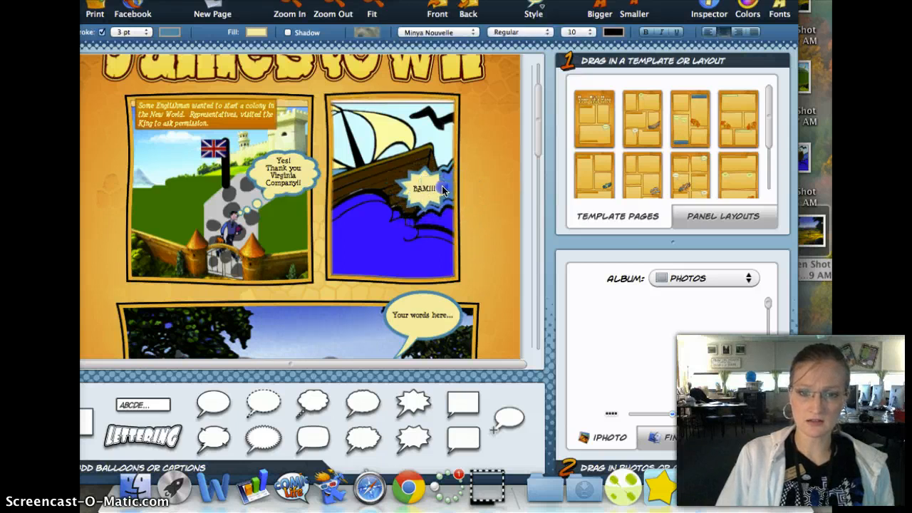
drag(406, 193, 432, 204)
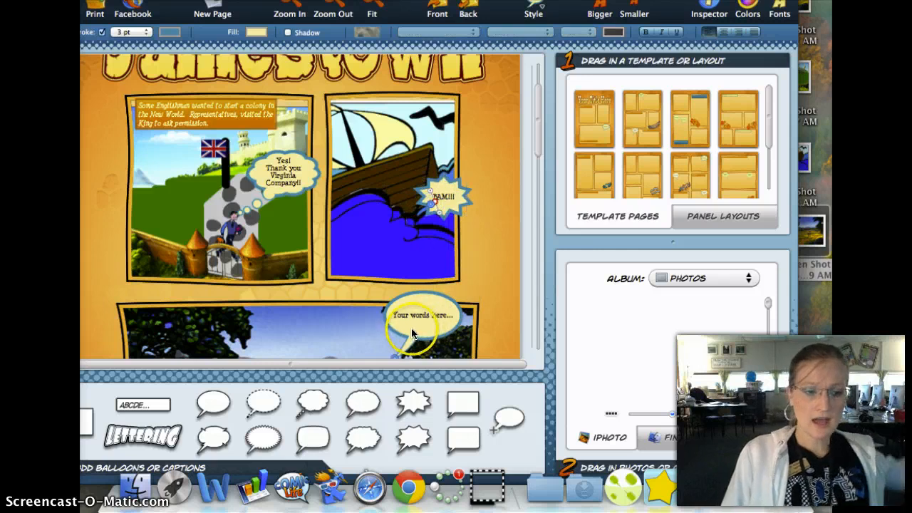
Step: Add a lettering element over the lower part of the ship panel reading "LAND!!"
drag(146, 436, 394, 262)
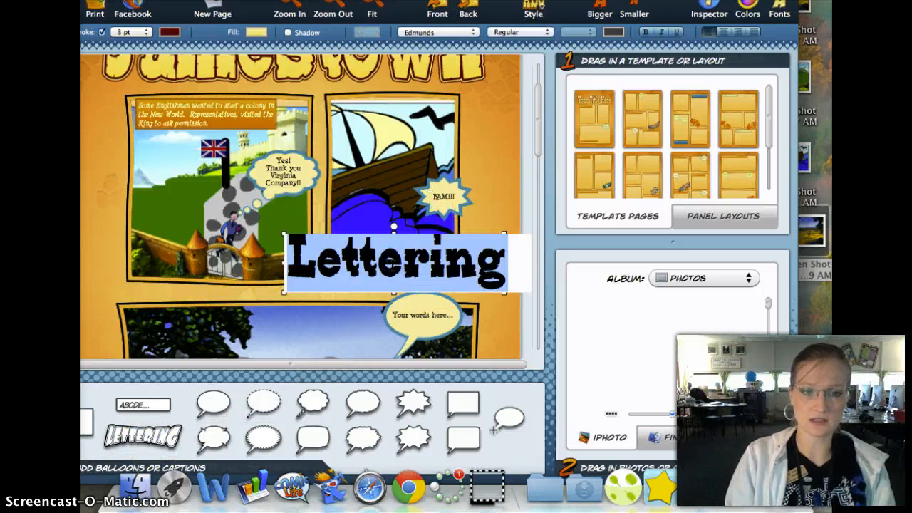
text(LAND)
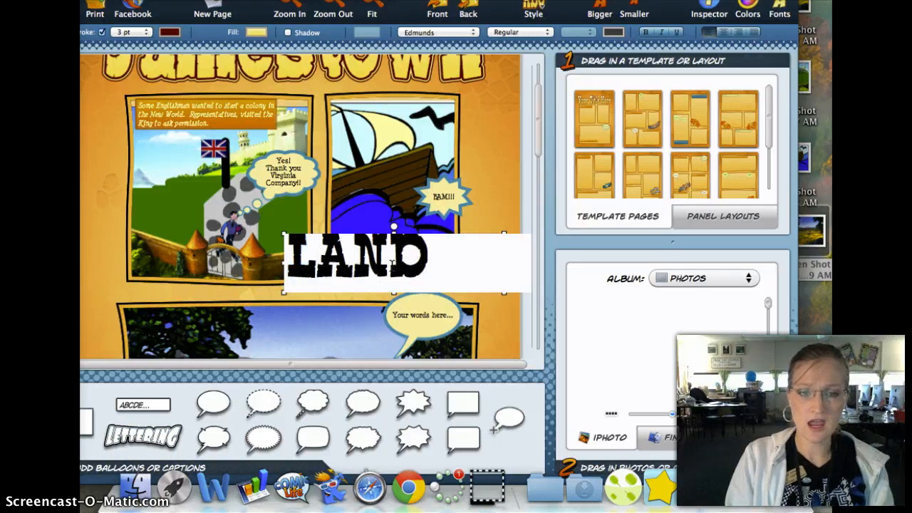
text(!!)
click(492, 324)
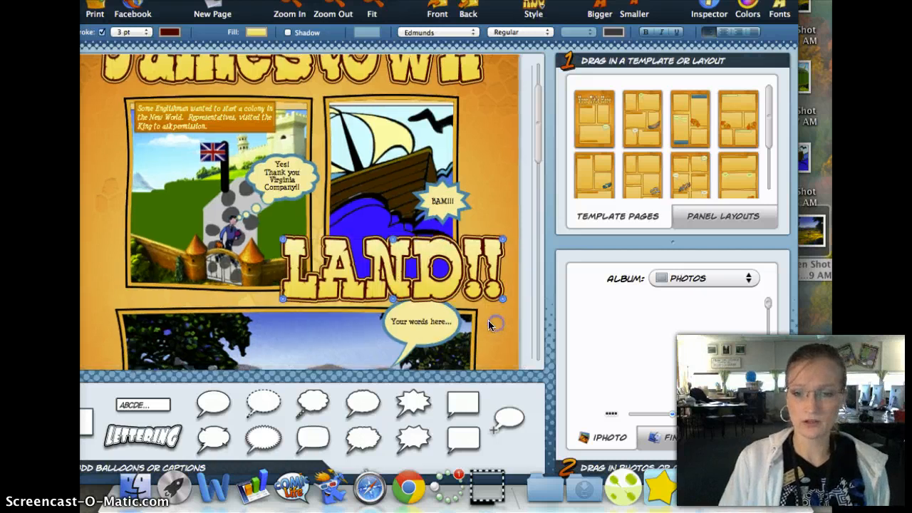
Step: Narrow and slant the LAND!! lettering with its rising right end, and position it across the ship panel's lower edge
drag(503, 300, 456, 292)
drag(503, 240, 446, 247)
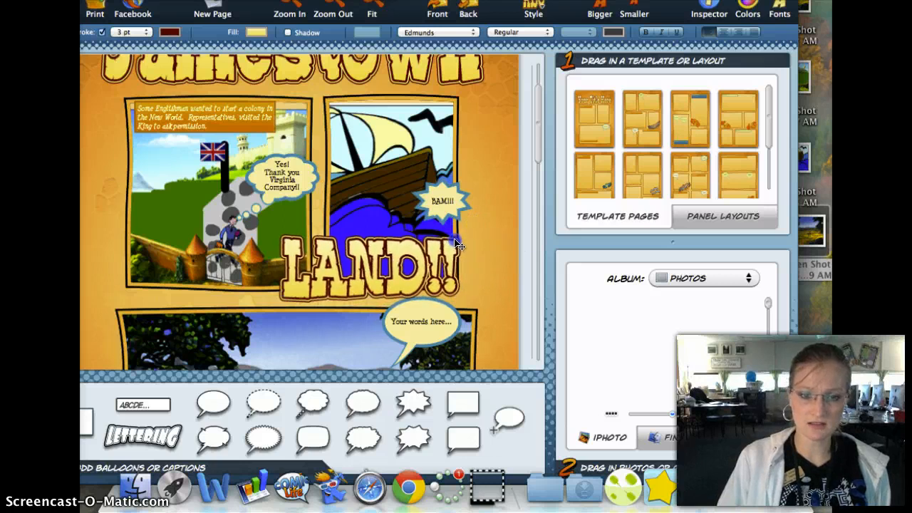
click(334, 276)
click(284, 300)
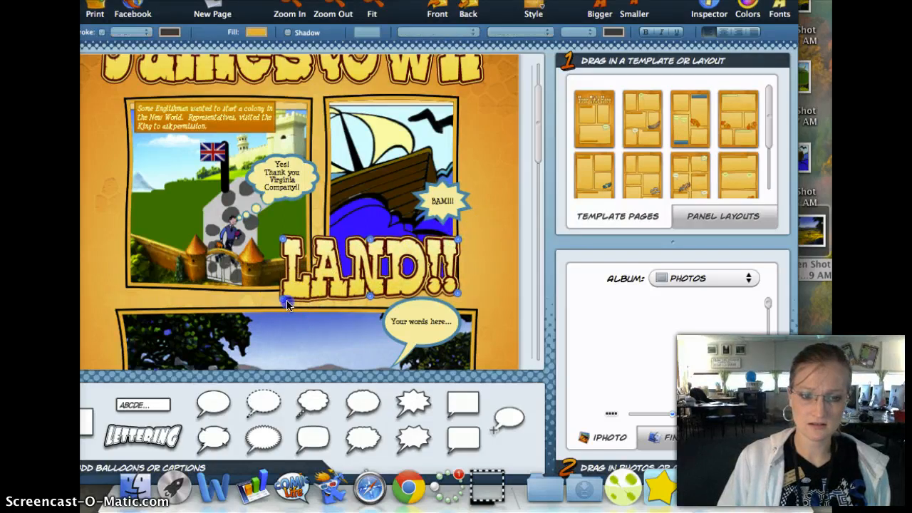
click(297, 294)
drag(290, 300, 301, 293)
drag(283, 243, 341, 255)
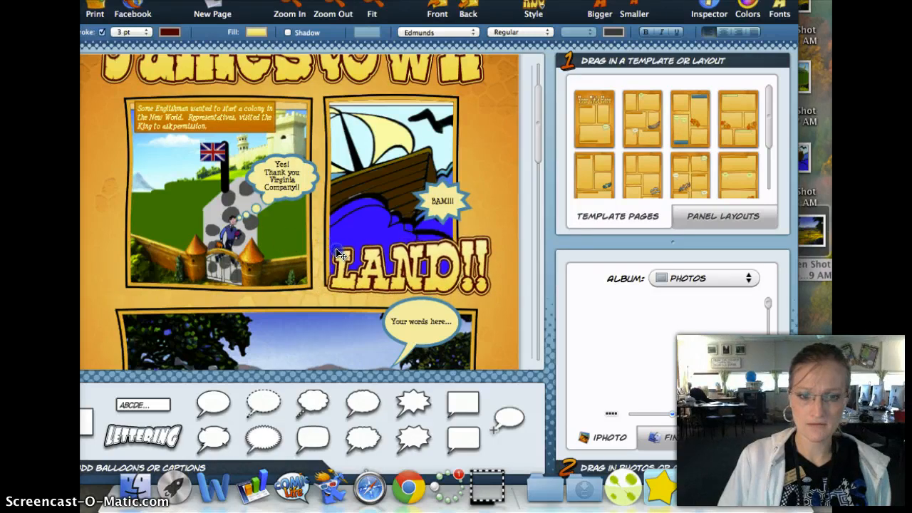
drag(488, 244, 510, 235)
drag(440, 258, 440, 256)
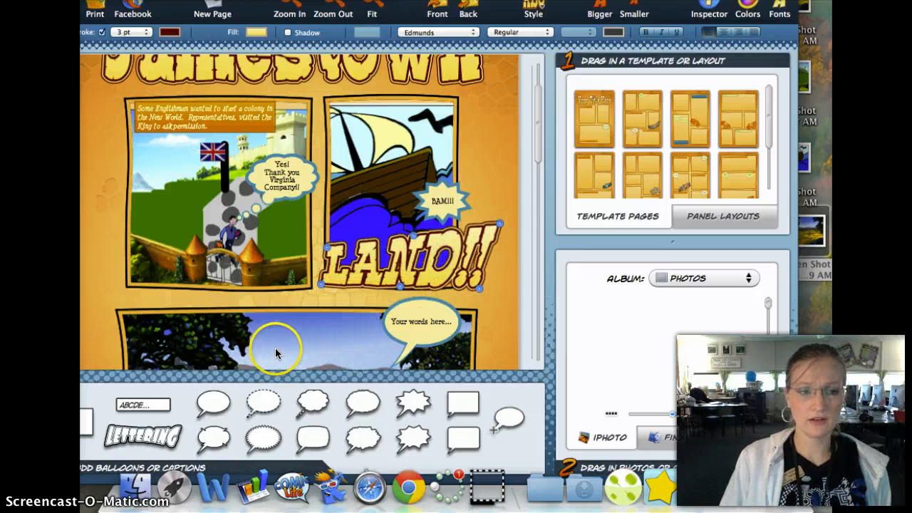
Step: Apply the blue-green gradient lettering style with a black outline to the LAND!! lettering
scroll(276, 353, down, 5)
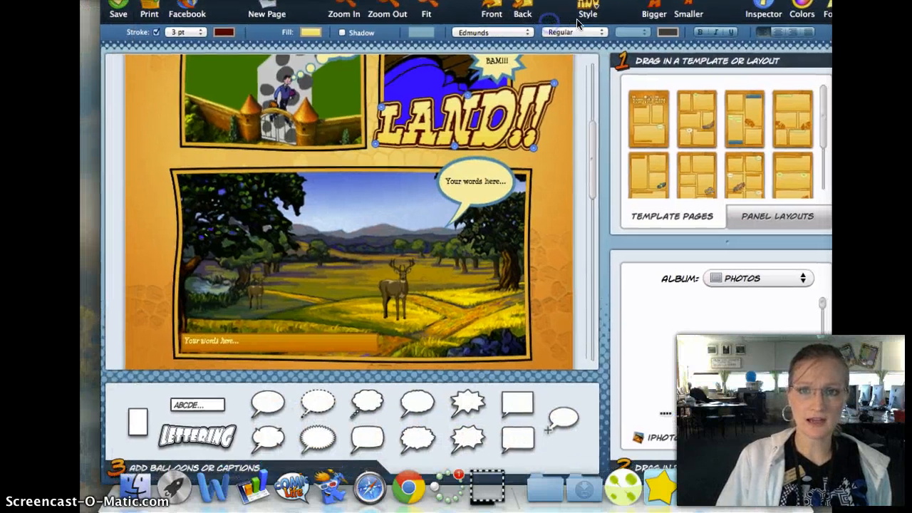
click(596, 20)
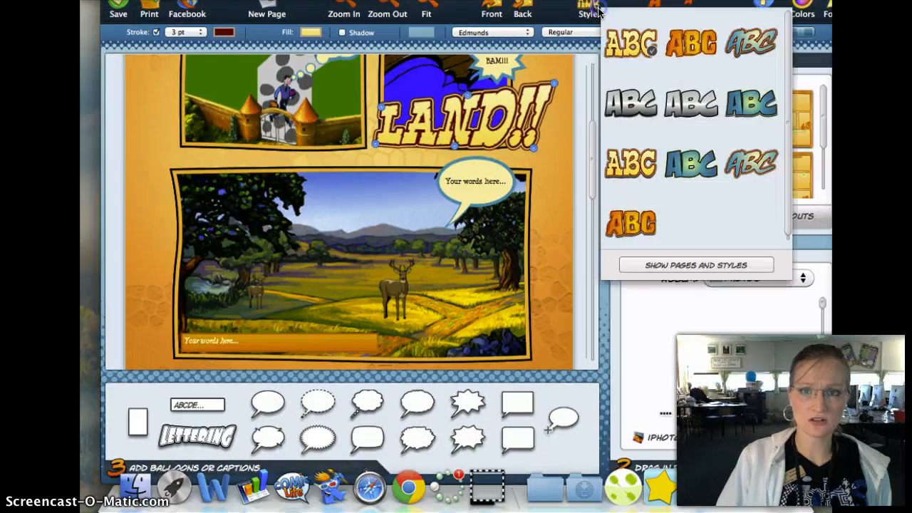
click(695, 169)
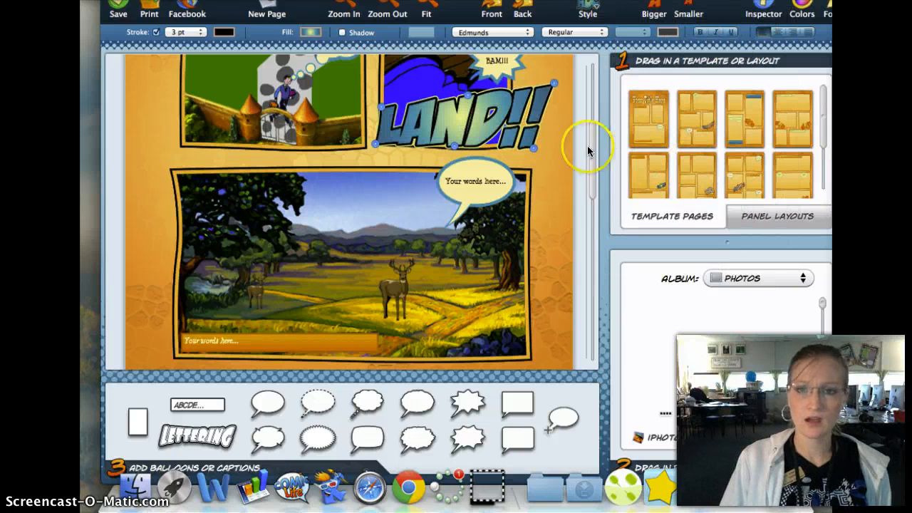
Step: Try a larger size for the LAND!! lettering, and reduce it to fit the ship panel's lower right area
click(657, 13)
click(657, 13)
click(656, 11)
click(656, 10)
click(689, 14)
click(688, 15)
click(688, 14)
click(688, 14)
click(688, 14)
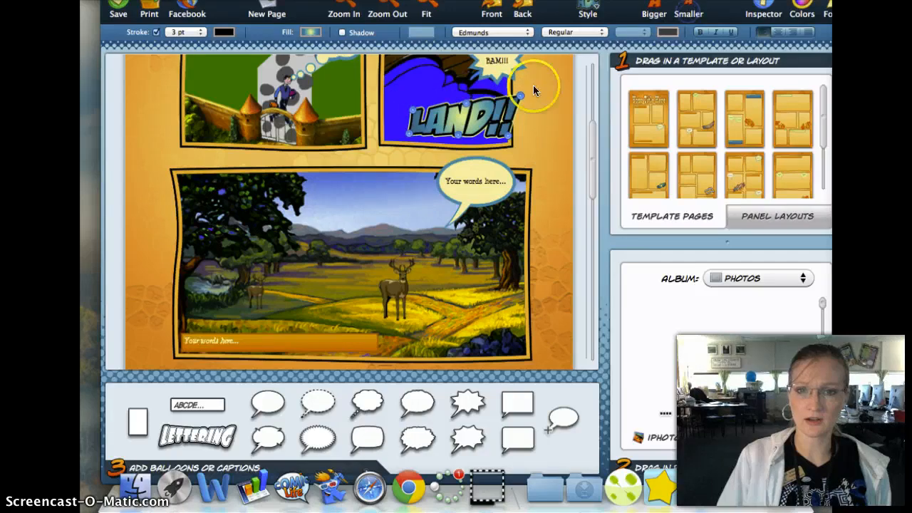
click(695, 18)
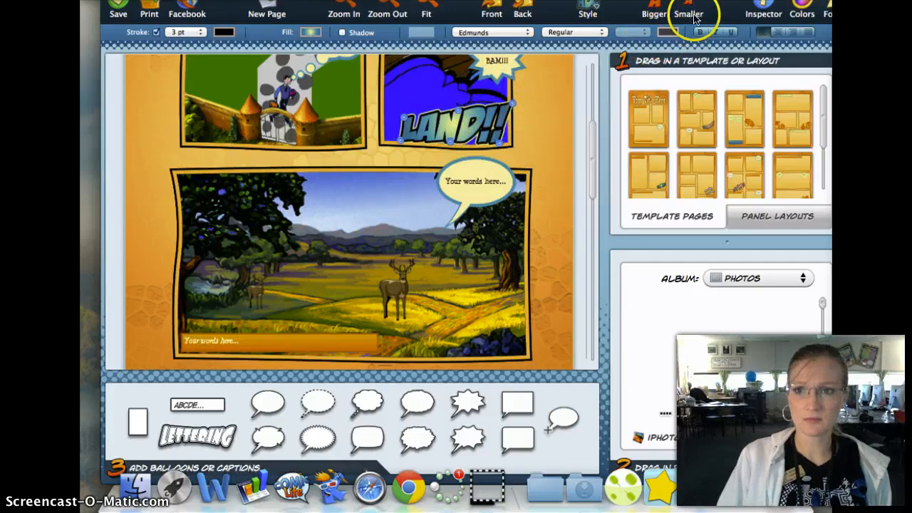
Step: Enlarge the LAND!! lettering by one size step in the ship panel
click(653, 15)
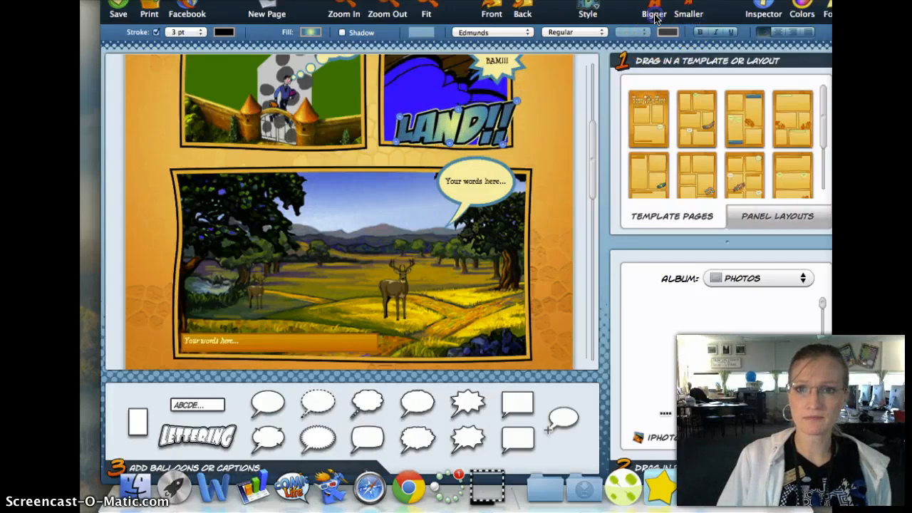
click(585, 13)
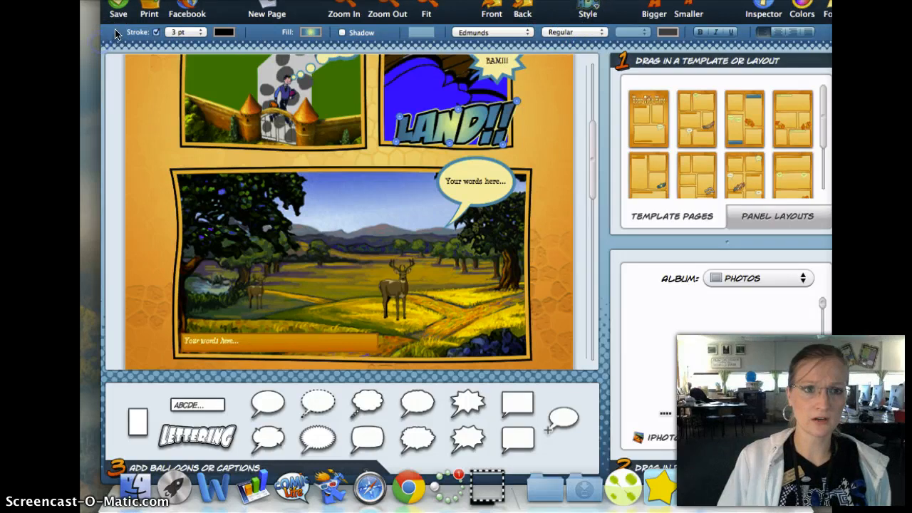
Step: Save the comic in Documents as a Comic Life 2 Document named "Jamestown", followed by the student's first name and "- CL"
click(118, 8)
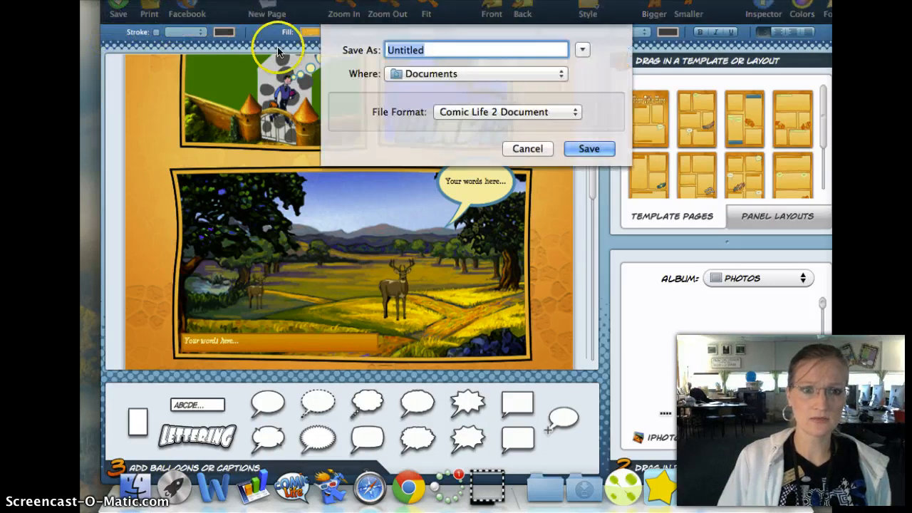
text(Jamestown Amy - C)
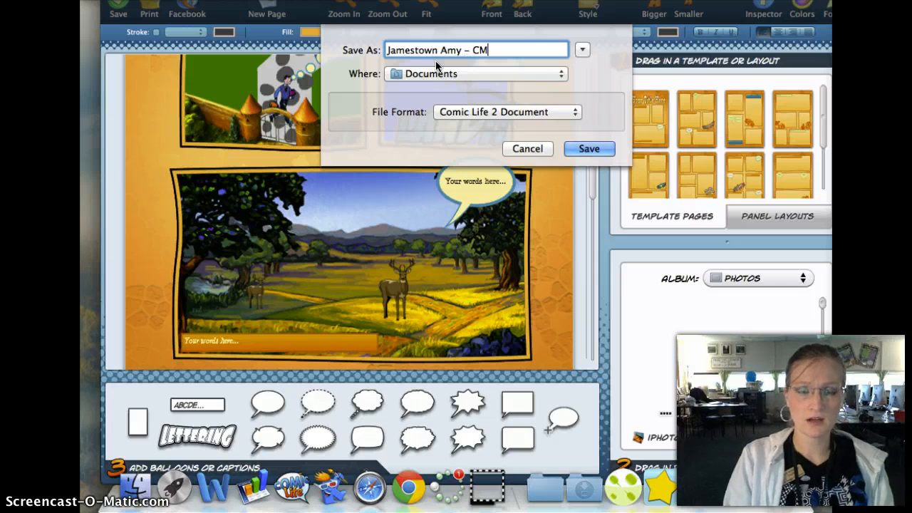
text(L)
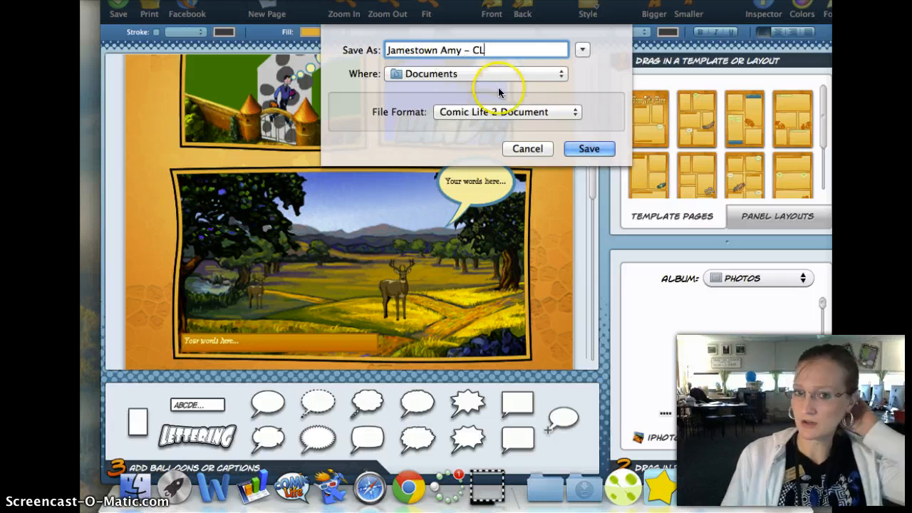
click(586, 148)
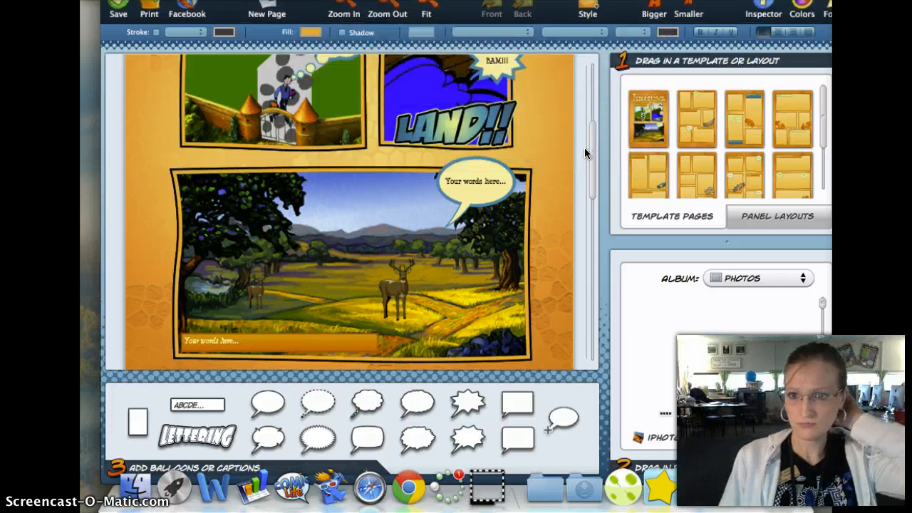
Step: Review the comic from its title page down to the empty panels of the second page
scroll(476, 162, down, 3)
scroll(476, 160, up, 6)
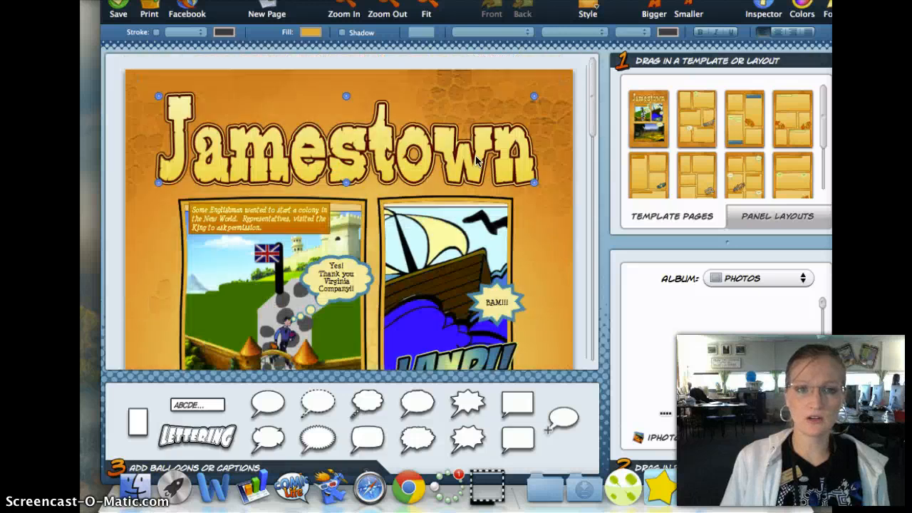
scroll(476, 160, down, 10)
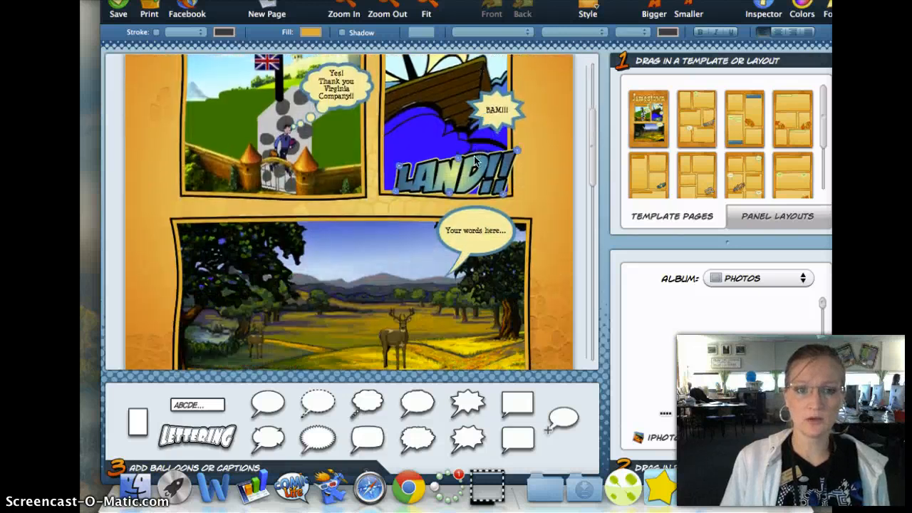
scroll(474, 161, down, 6)
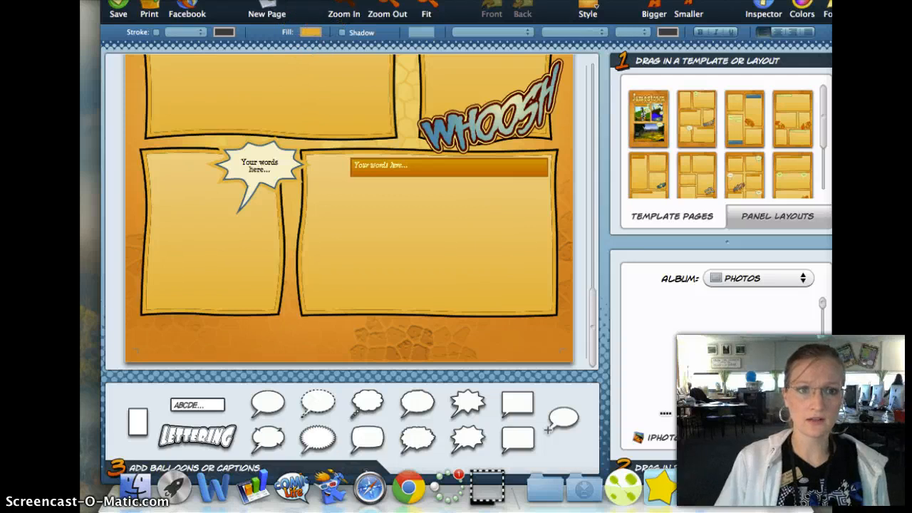
click(344, 6)
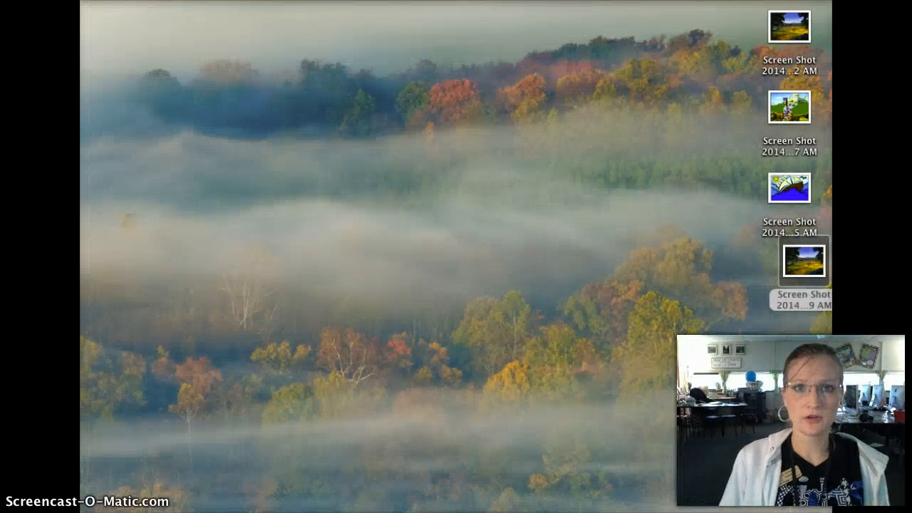
Step: Switch to Finder and open the Jt 2 deer meadow page in Kid Pix
click(239, 507)
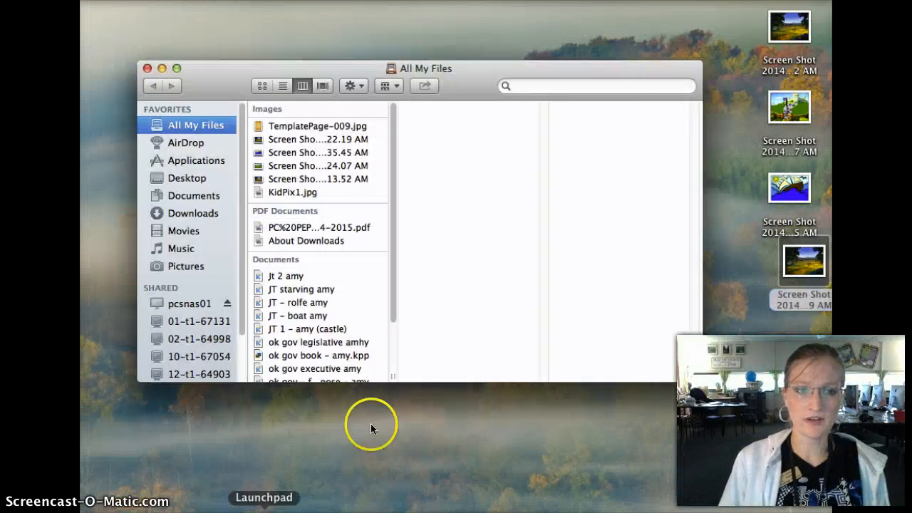
click(322, 278)
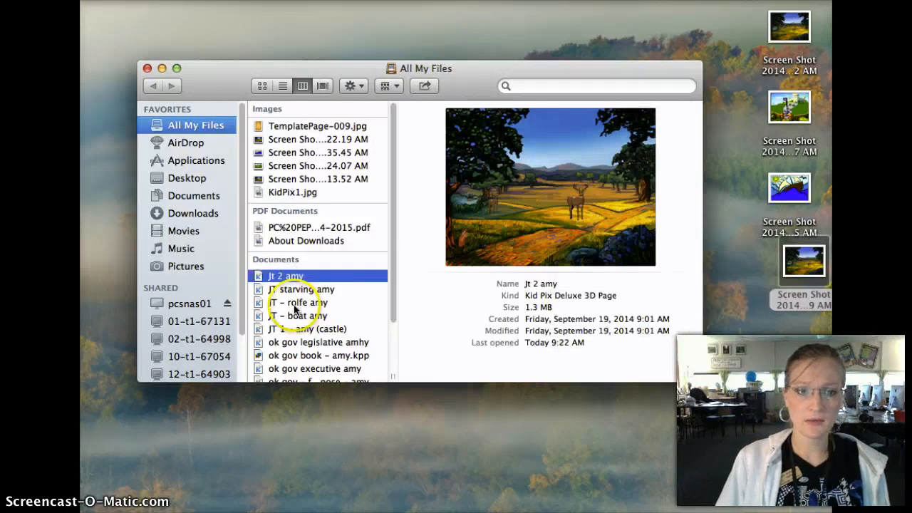
double_click(287, 279)
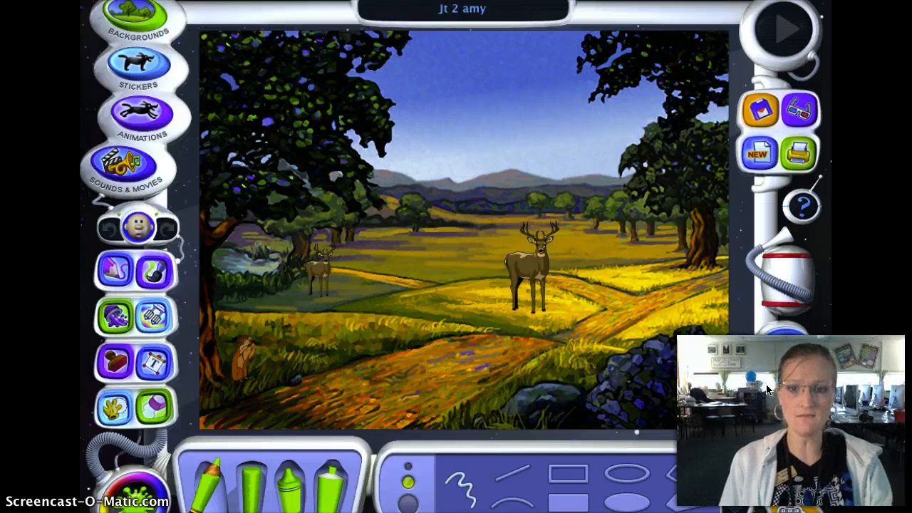
Step: Capture a screenshot of the deer meadow picture and exit Kid Pix
click(783, 355)
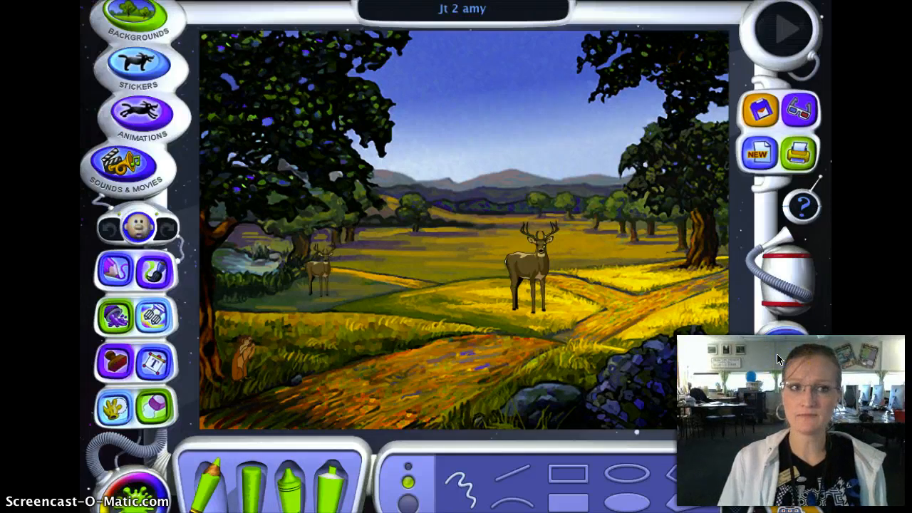
click(559, 302)
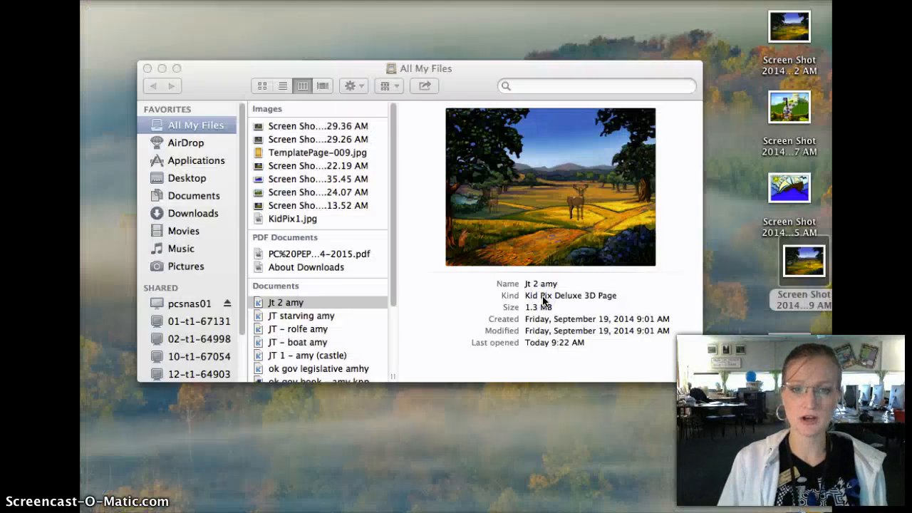
Step: Open the 9.29.26 AM screenshot from the desktop, crop it to the meadow picture, and close it
click(698, 353)
double_click(801, 284)
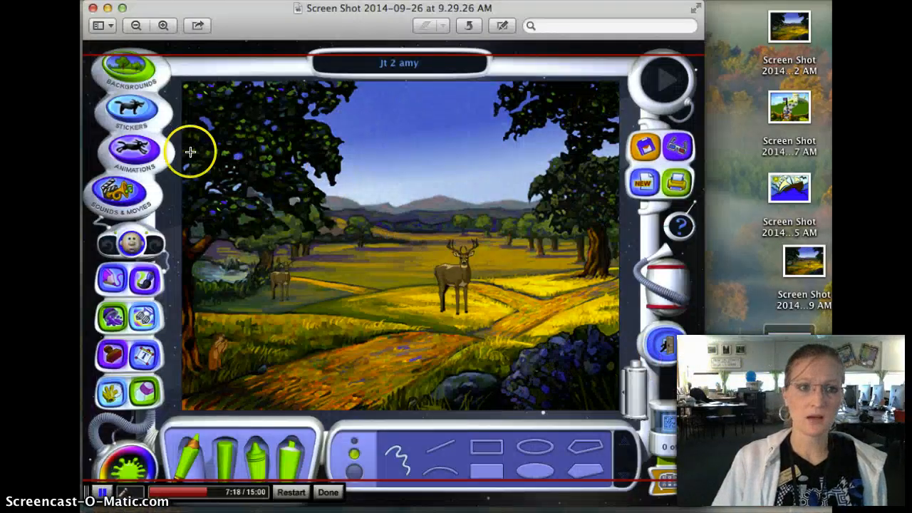
drag(181, 83, 622, 412)
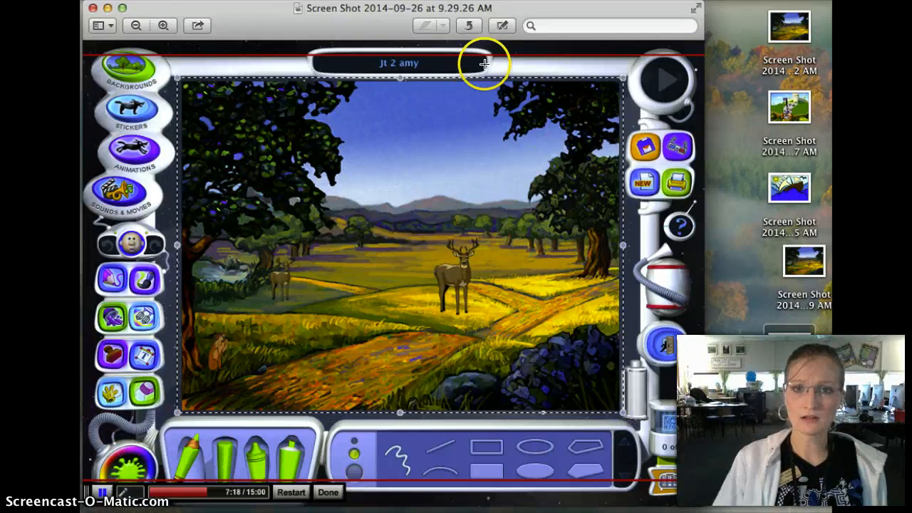
click(502, 26)
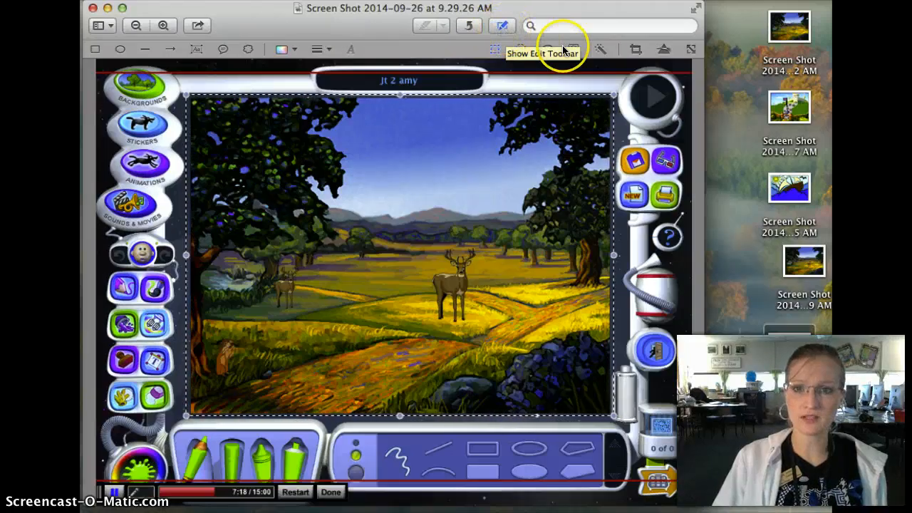
click(636, 51)
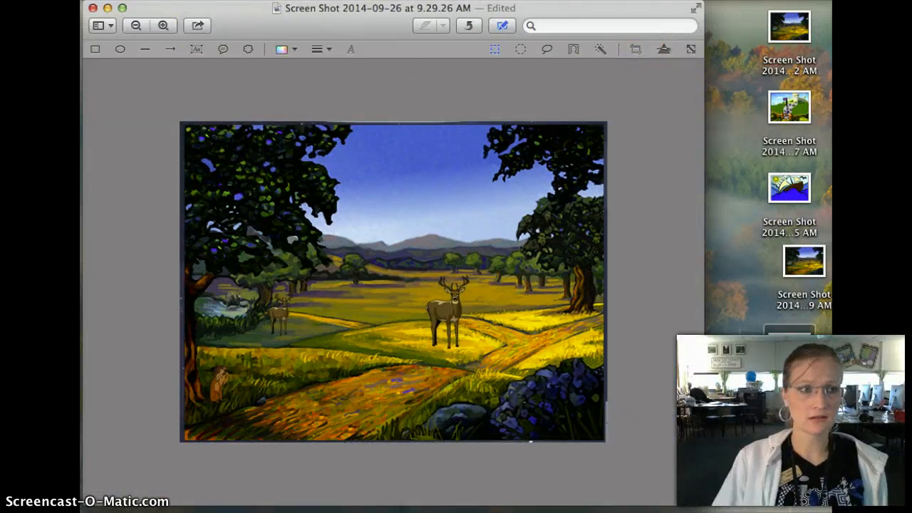
click(92, 8)
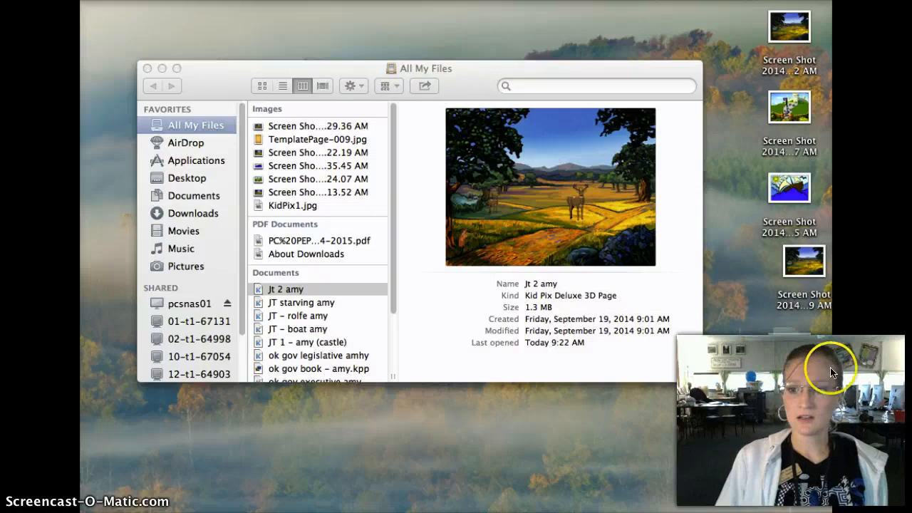
Step: Close the Finder window, switch back to Comic Life, and close the saved Jamestown comic
click(147, 68)
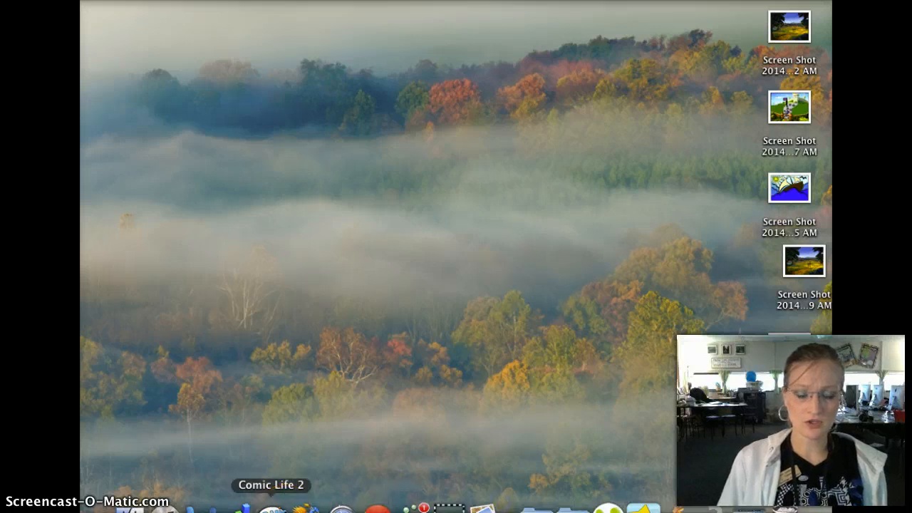
click(271, 508)
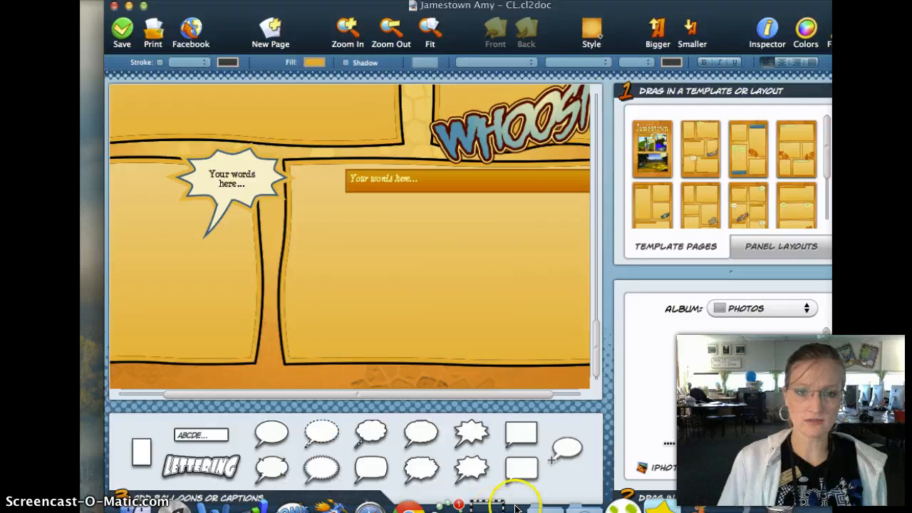
click(114, 6)
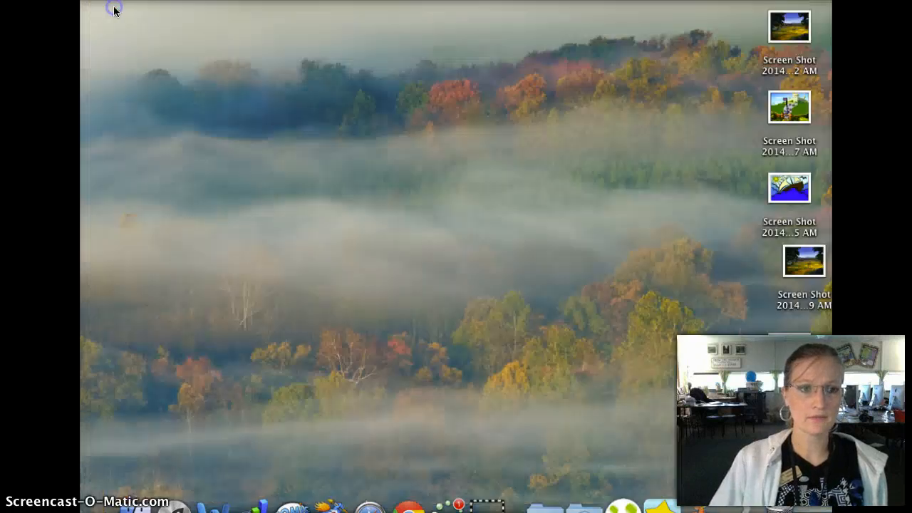
Step: Start a new comic from the green scroll template titled "Ancient History..."
click(291, 507)
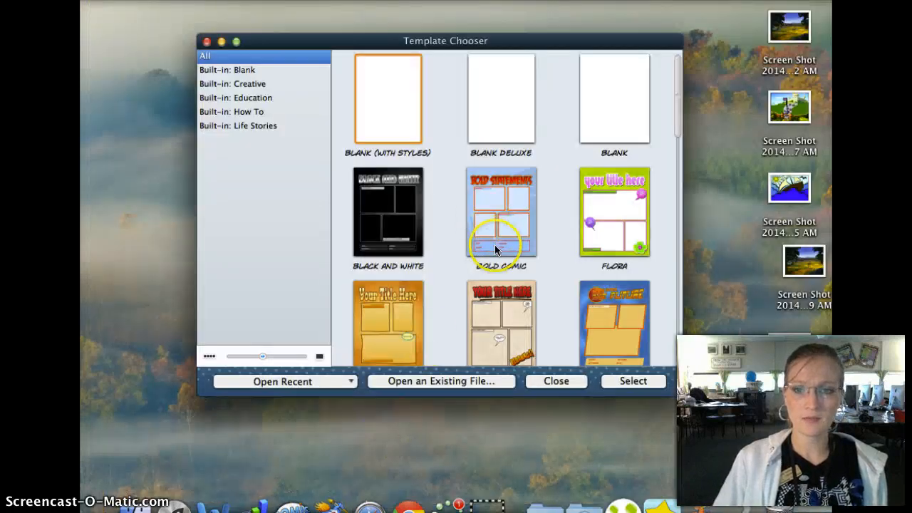
scroll(495, 244, down, 5)
scroll(578, 235, down, 1)
click(608, 261)
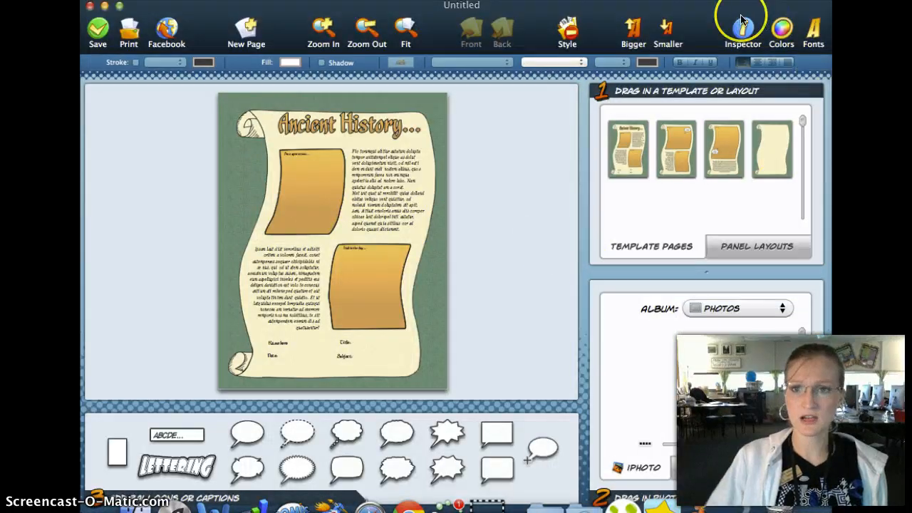
Step: Place the deer meadow screenshot from the desktop into the scroll page's lower picture panel
drag(709, 28, 675, 27)
drag(824, 249, 336, 278)
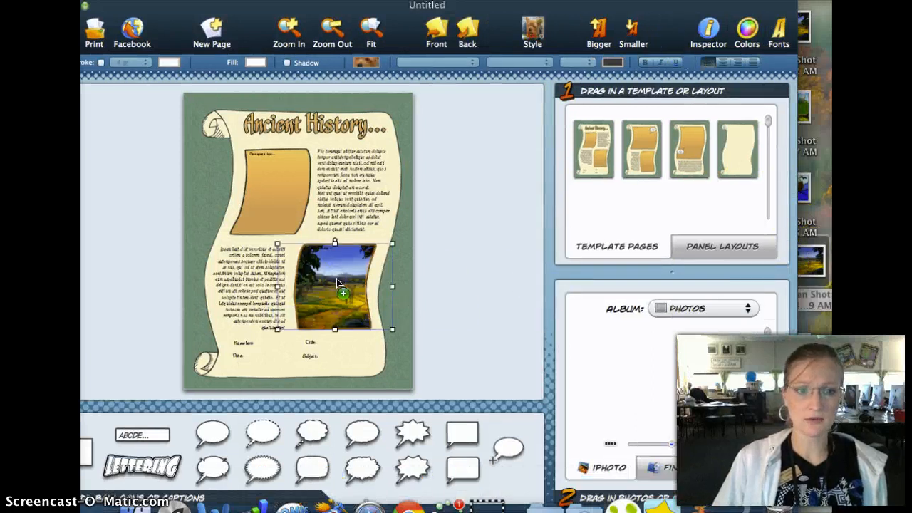
Step: Delete all the placeholder text in the block beside the scroll page's upper picture panel
click(286, 32)
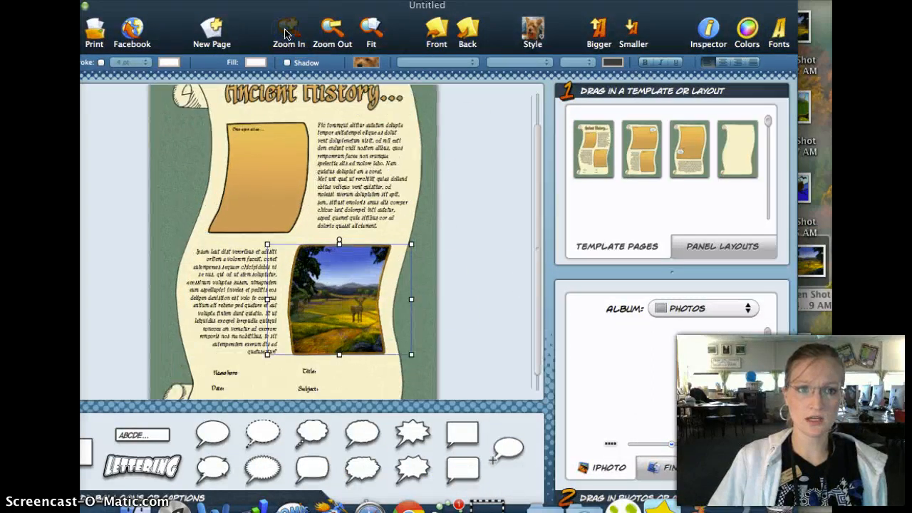
click(287, 32)
click(287, 32)
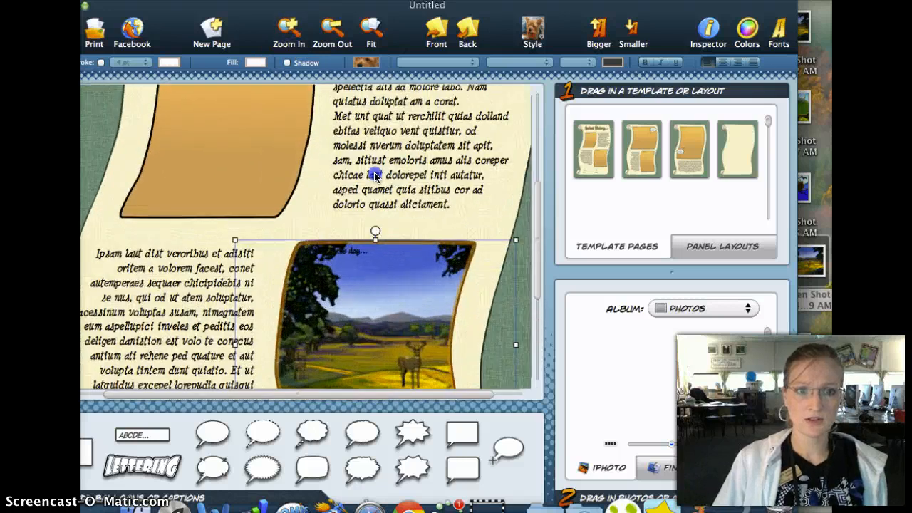
click(374, 176)
click(374, 175)
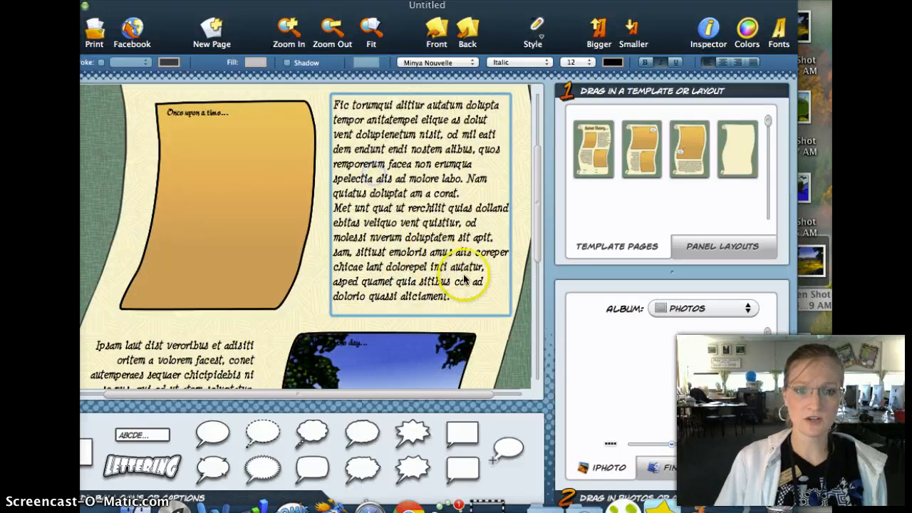
key(super+a)
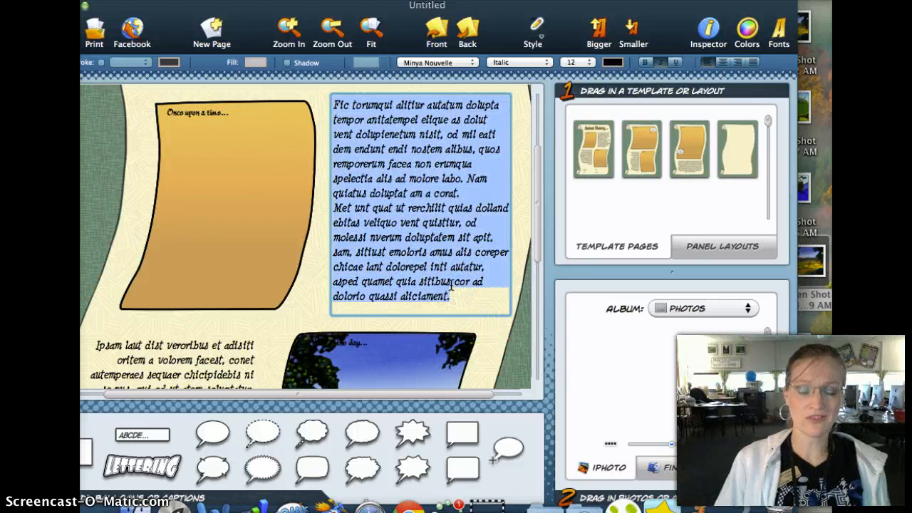
key(BackSpace)
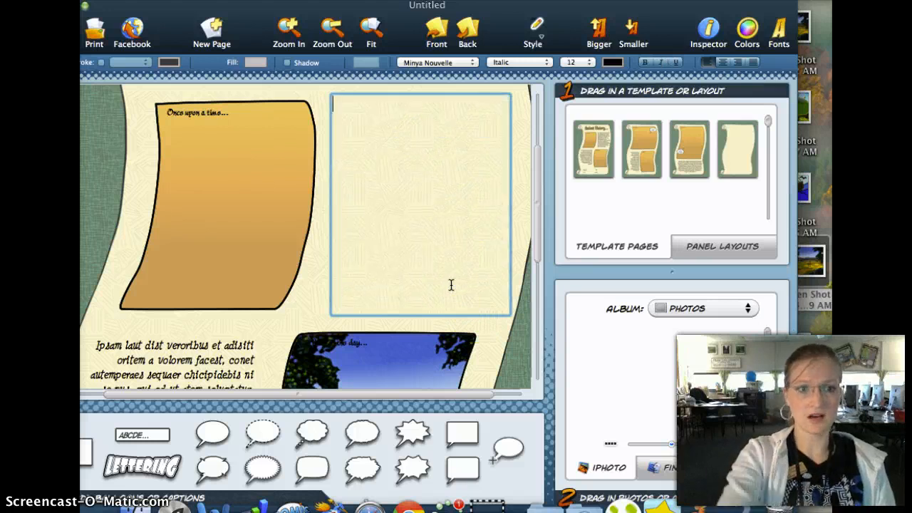
Step: Add a thought balloon over the meadow picture's right side with its bubble tail pointing toward the picture's upper left
scroll(420, 298, down, 10)
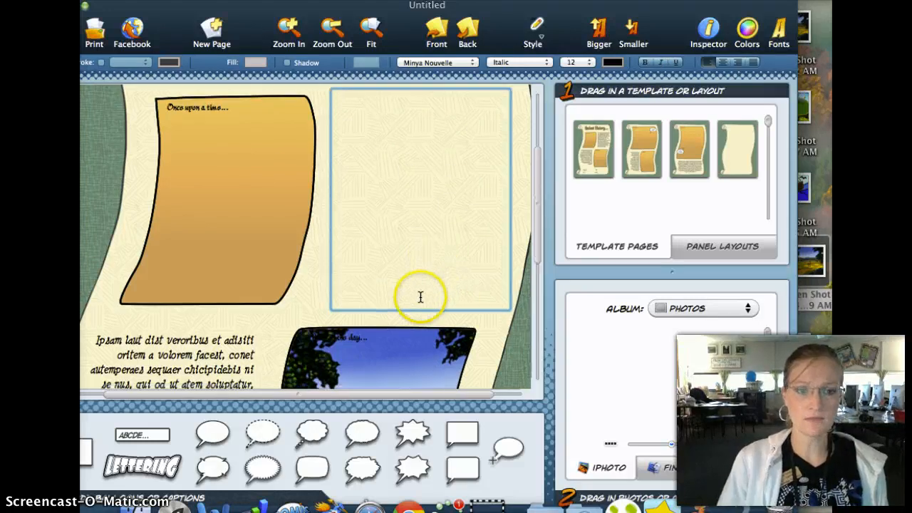
drag(313, 433, 445, 110)
scroll(480, 192, up, 1)
scroll(480, 192, down, 1)
scroll(477, 192, up, 7)
click(474, 217)
click(491, 222)
drag(497, 213, 445, 229)
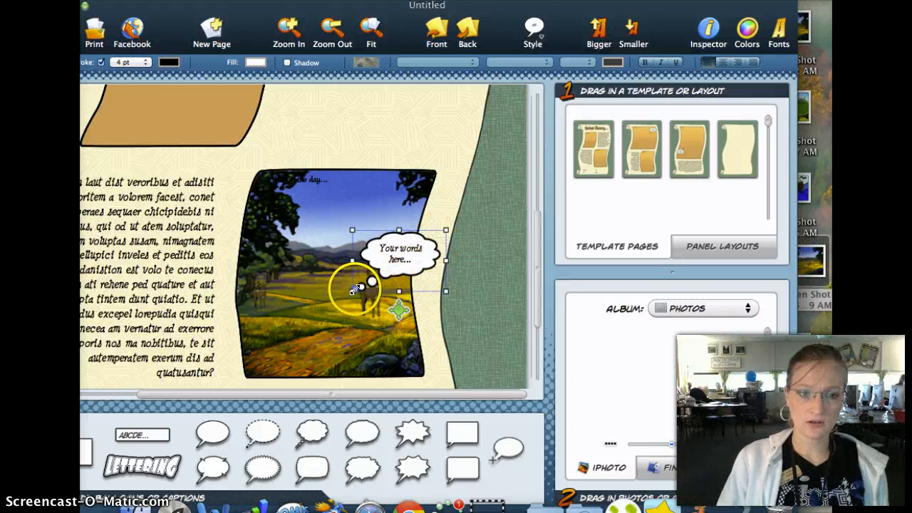
drag(360, 292, 335, 218)
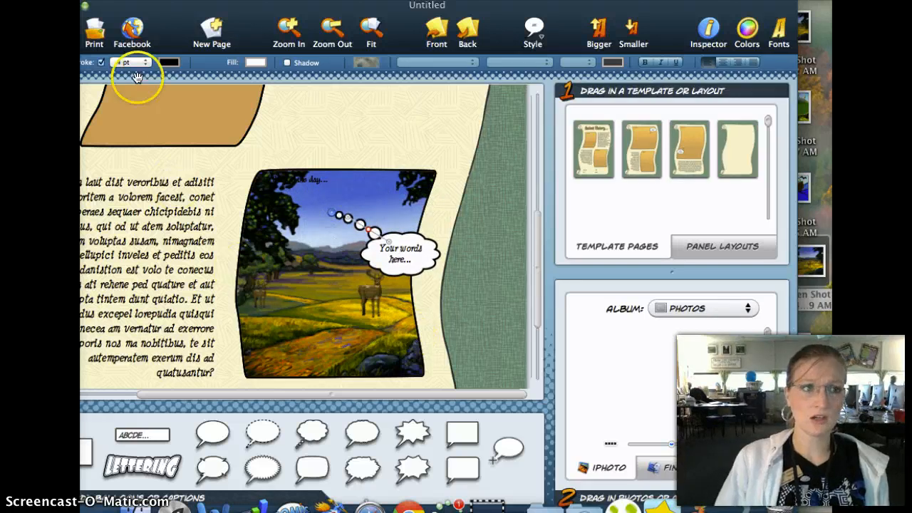
drag(171, 30, 224, 39)
click(117, 34)
key(BackSpace)
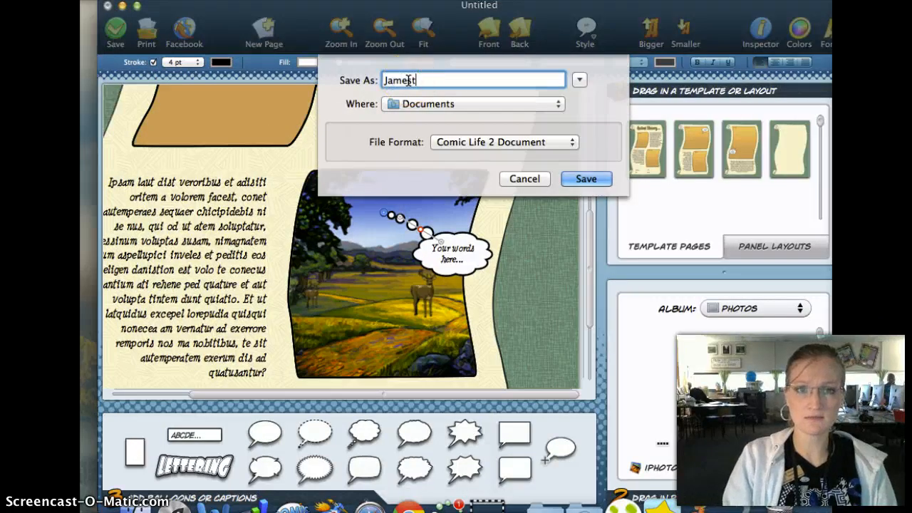
text(Jamestown)
click(584, 180)
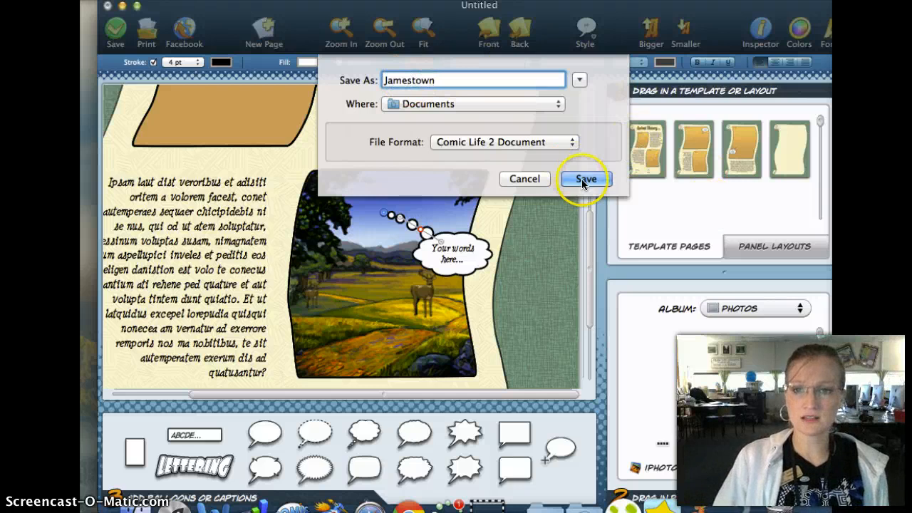
click(525, 179)
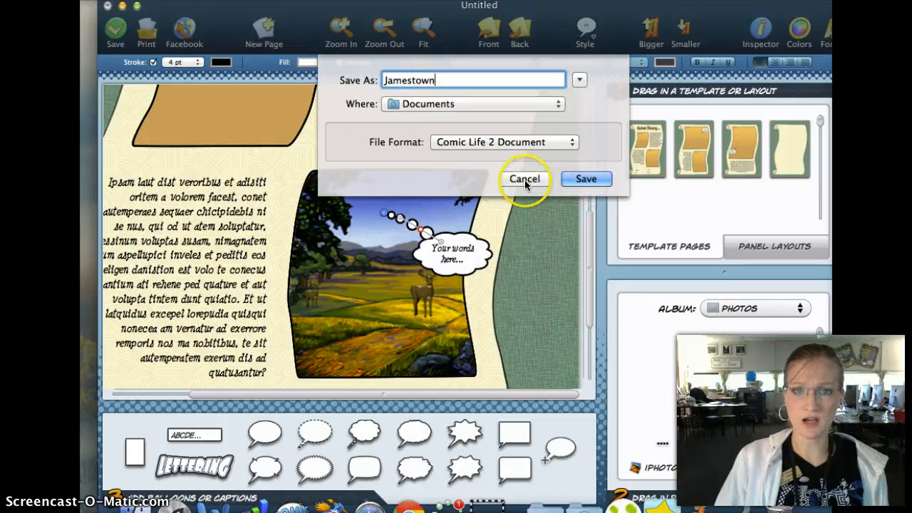
Step: Close the untitled scroll comic without saving its changes
click(107, 7)
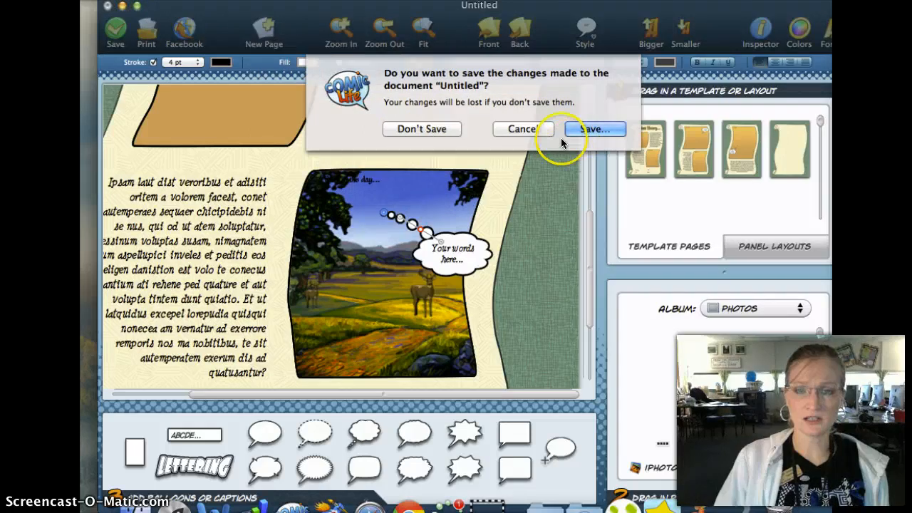
click(420, 128)
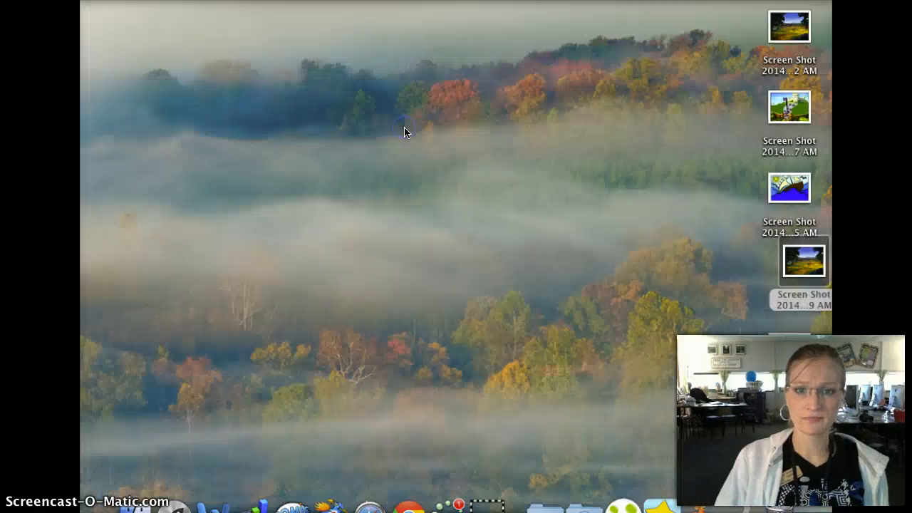